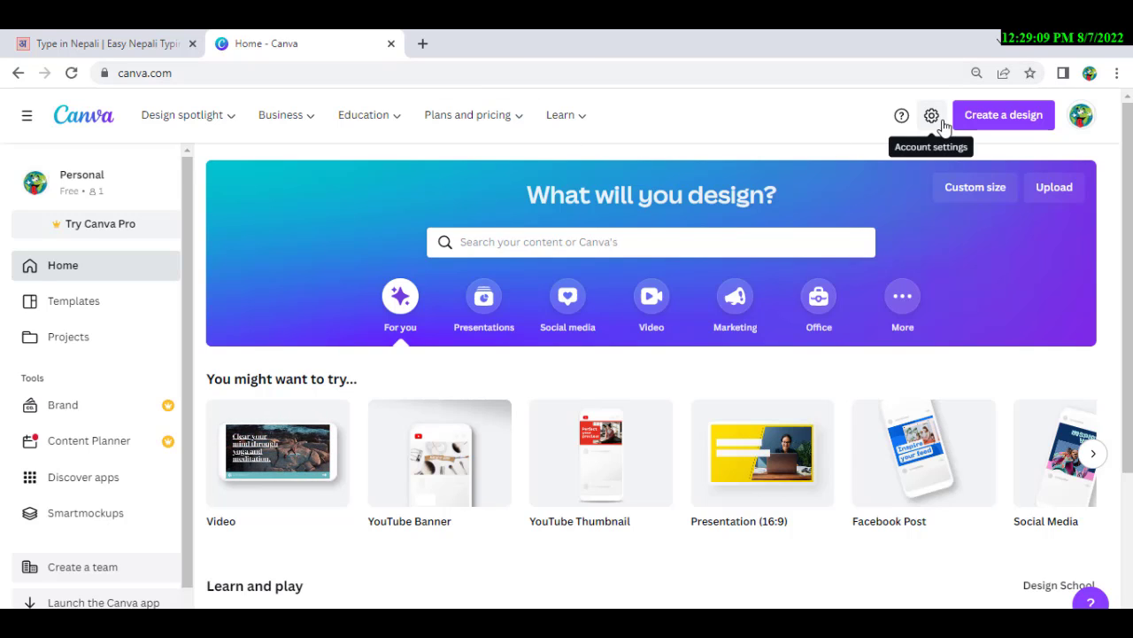
# Step: Search the design types for LOGO and create a new blank Logo design
pyautogui.click(986, 129)
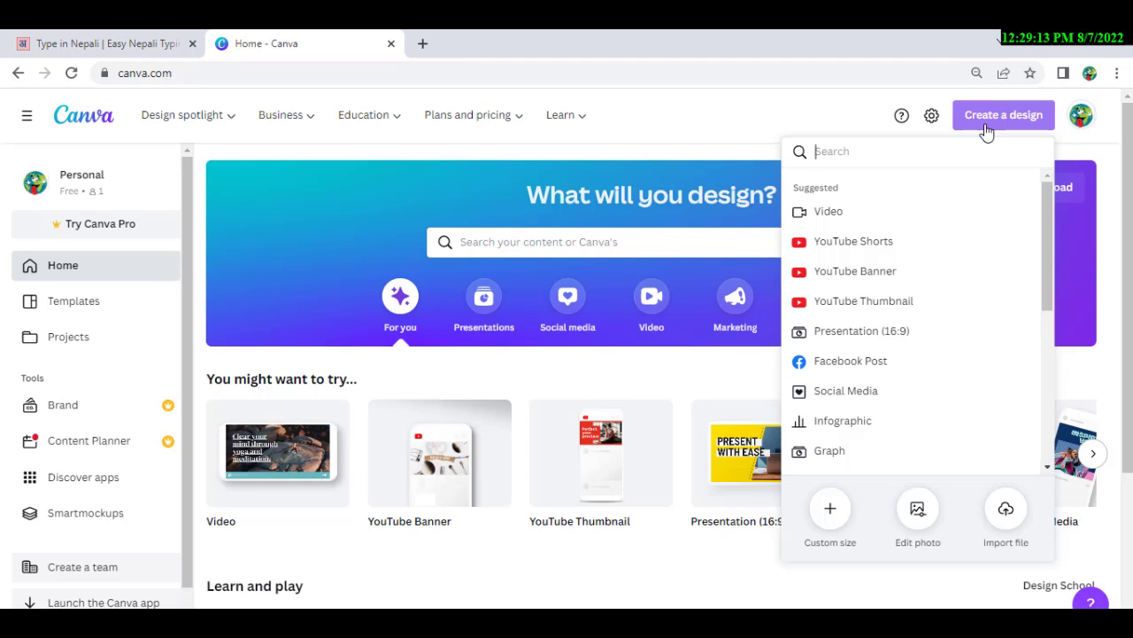
pyautogui.write('LO')
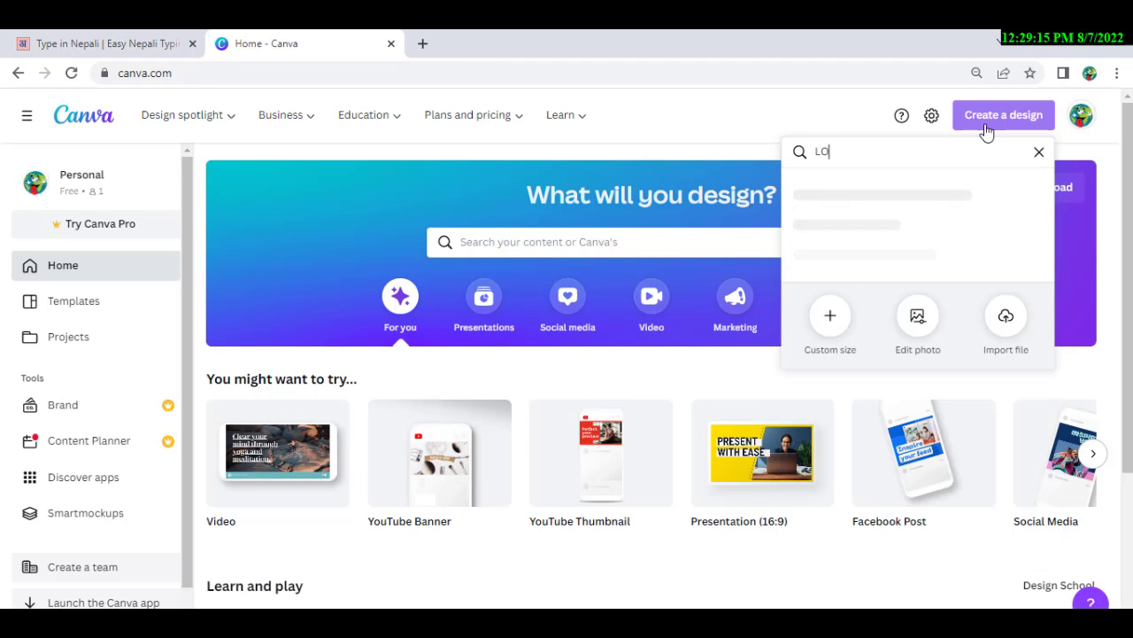
pyautogui.write('GO')
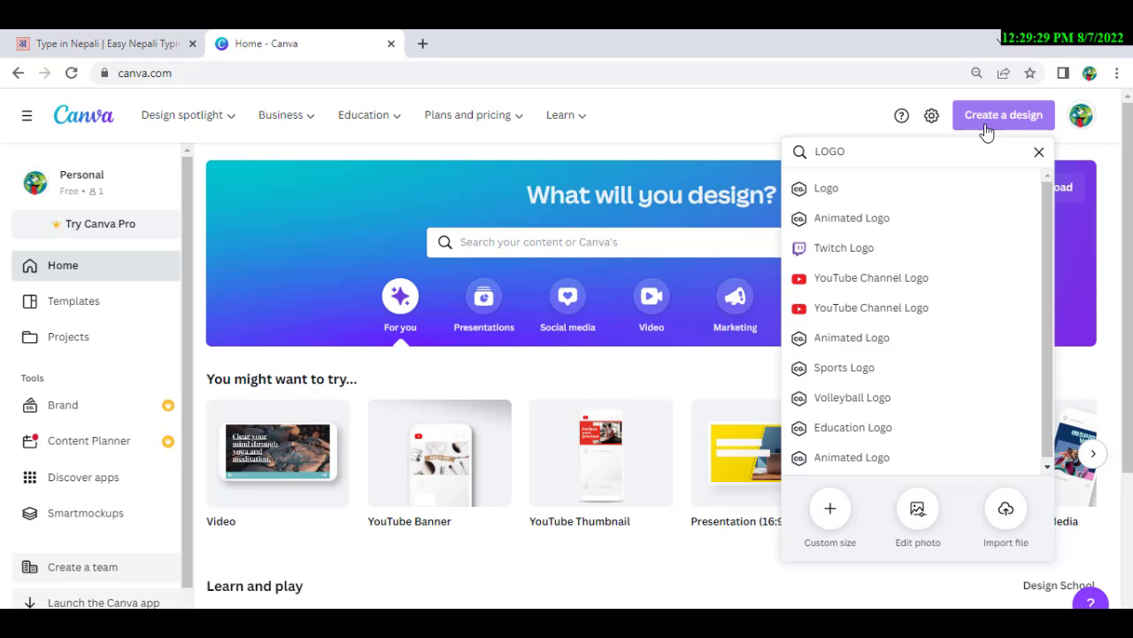
pyautogui.click(837, 202)
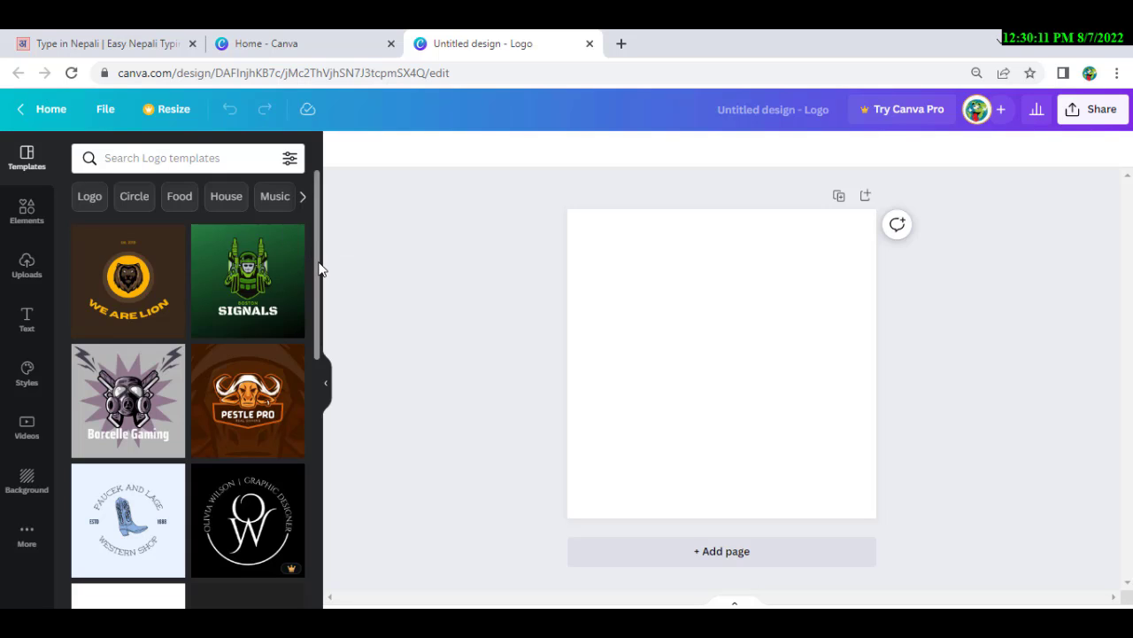
# Step: Browse the Circle category of logo templates and search the templates for FOOD
pyautogui.moveTo(321, 271); pyautogui.dragTo(353, 253)
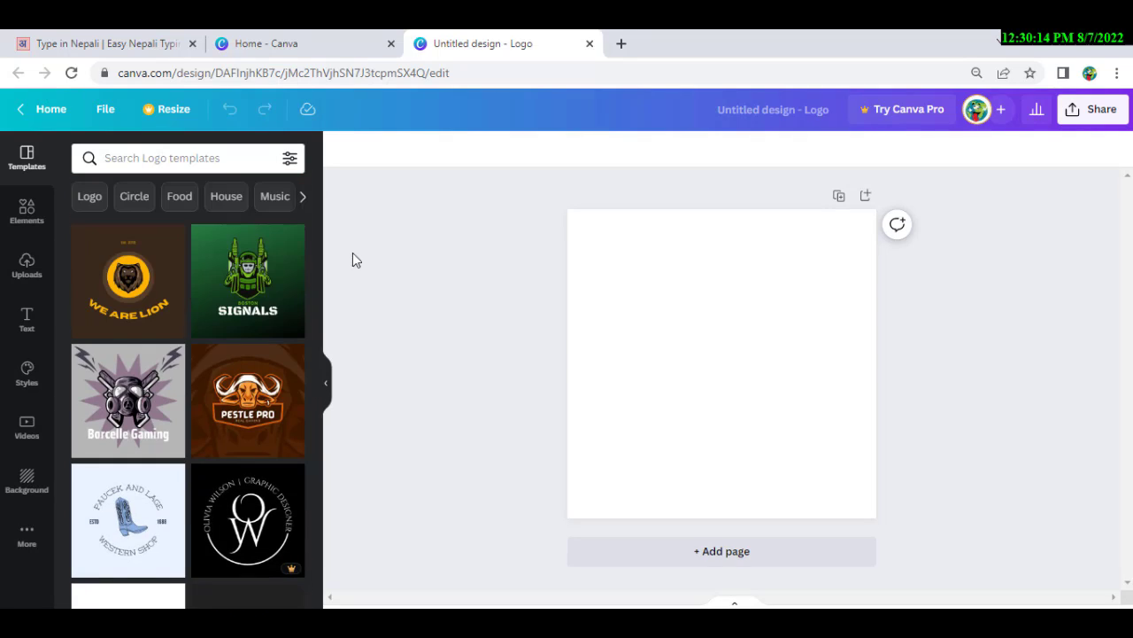
pyautogui.click(130, 196)
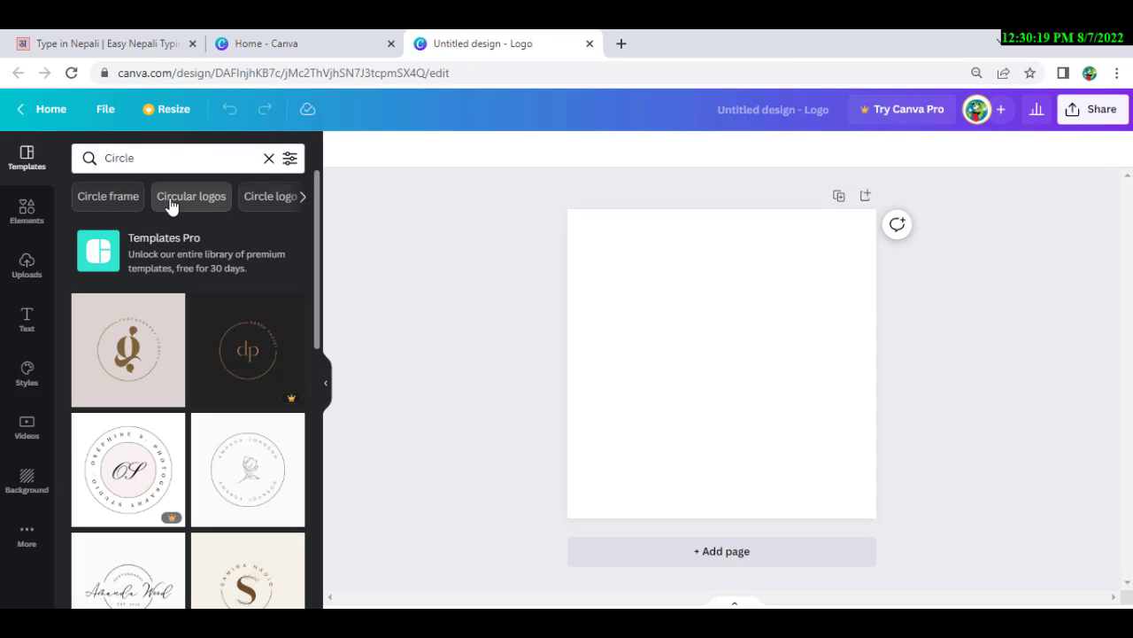
pyautogui.click(149, 155)
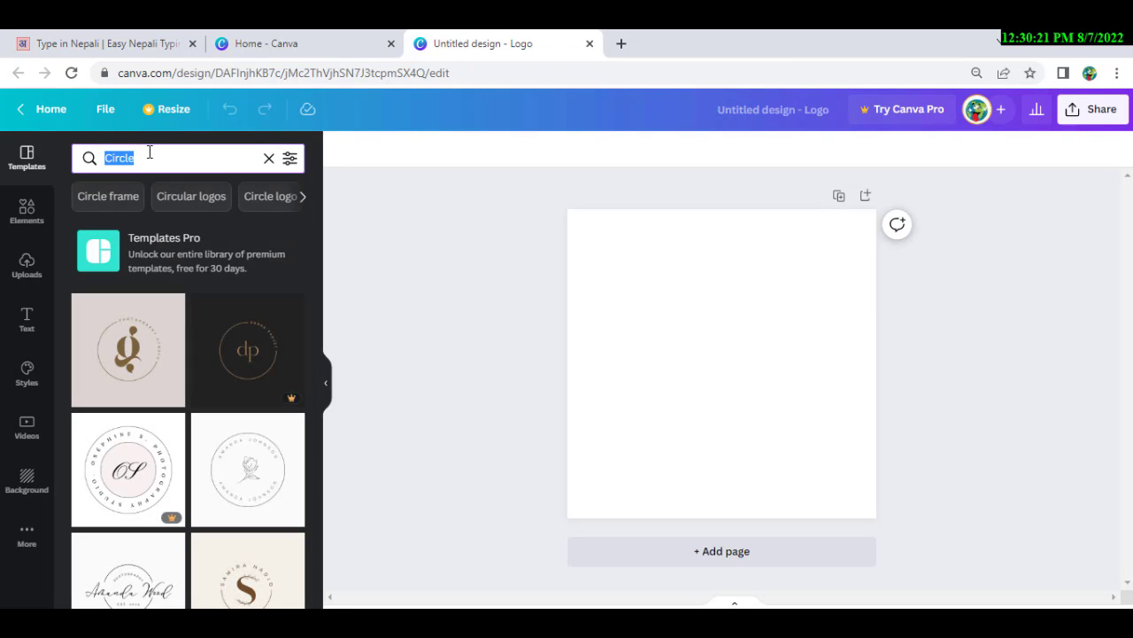
pyautogui.write('FOOD')
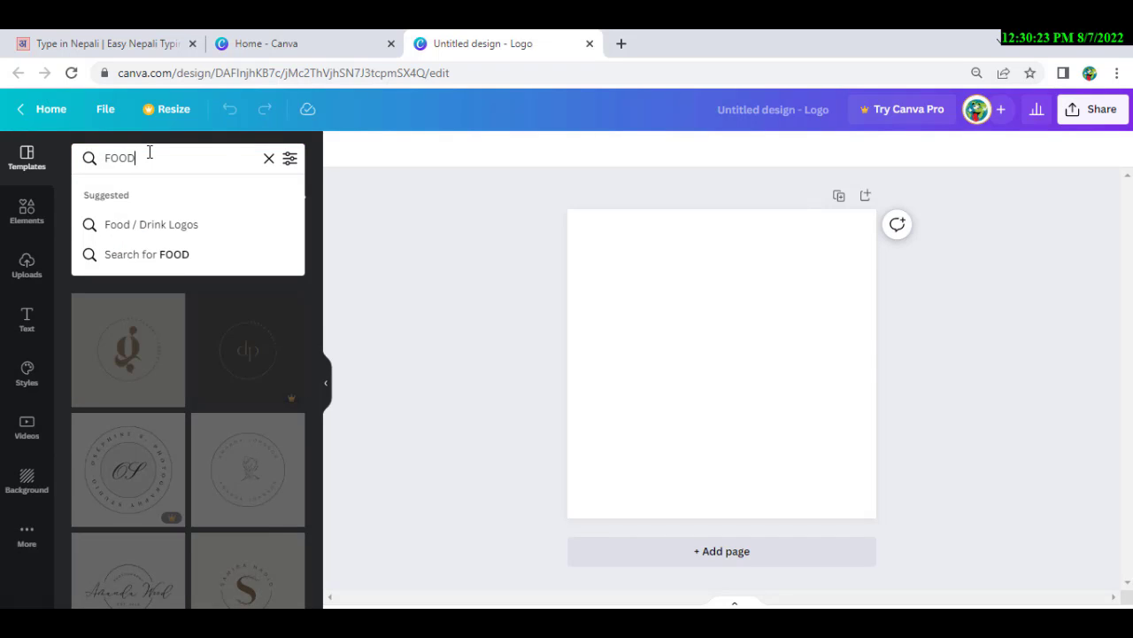
pyautogui.press('Return')
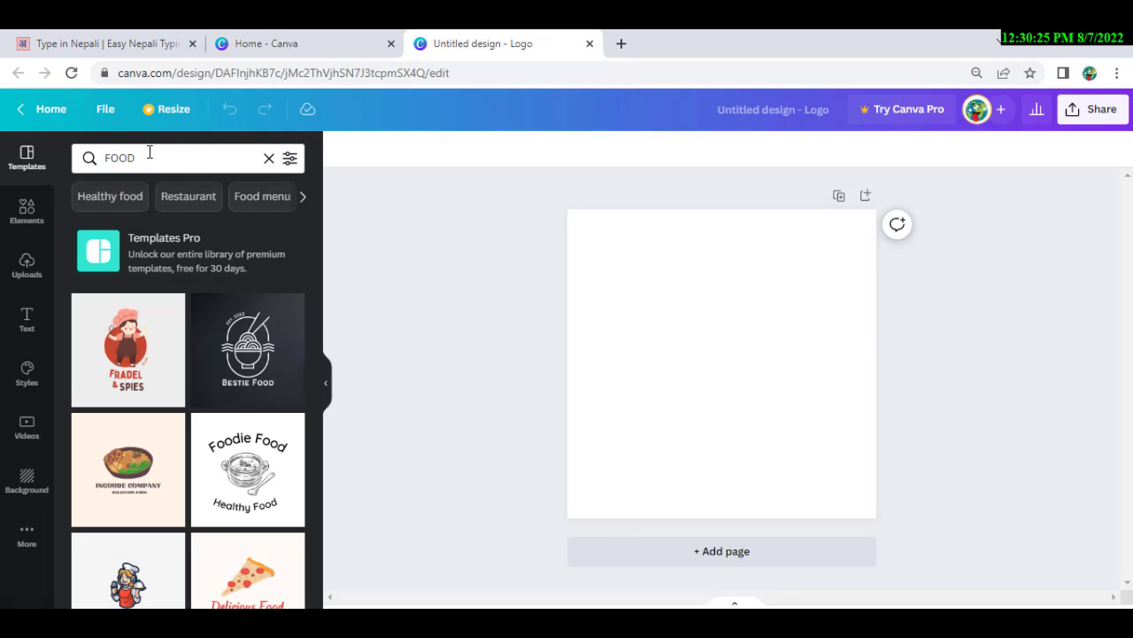
# Step: Replace the template search term with FOOTBALL and run the search
pyautogui.click(149, 150)
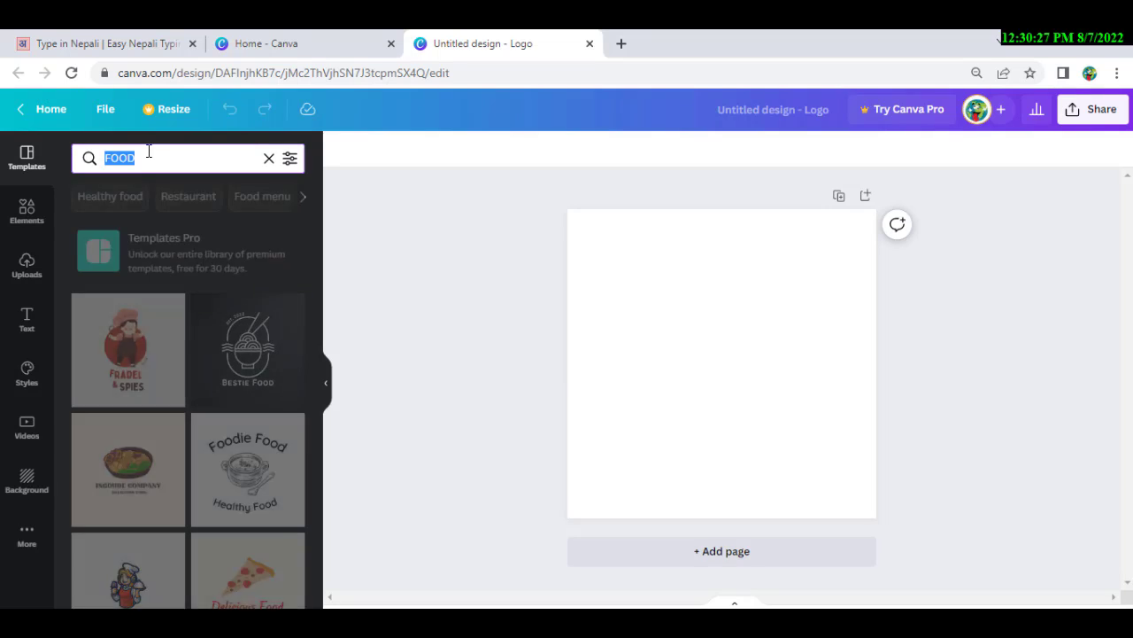
pyautogui.write('t')
pyautogui.press('BackSpace')
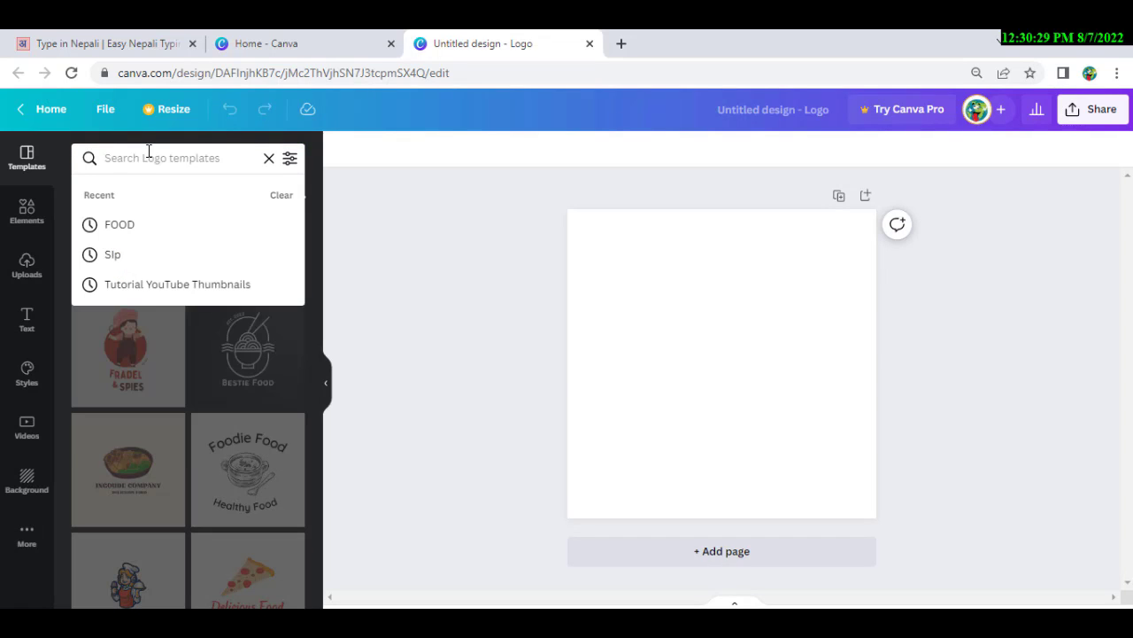
pyautogui.write('FOOTB')
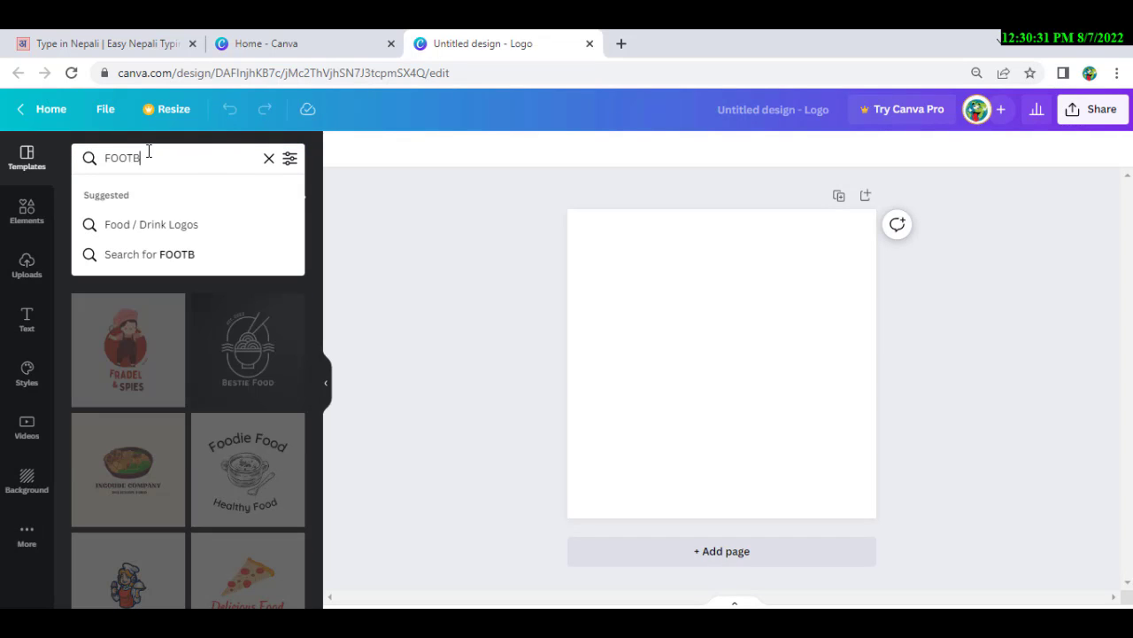
pyautogui.write('ALL')
pyautogui.press('Return')
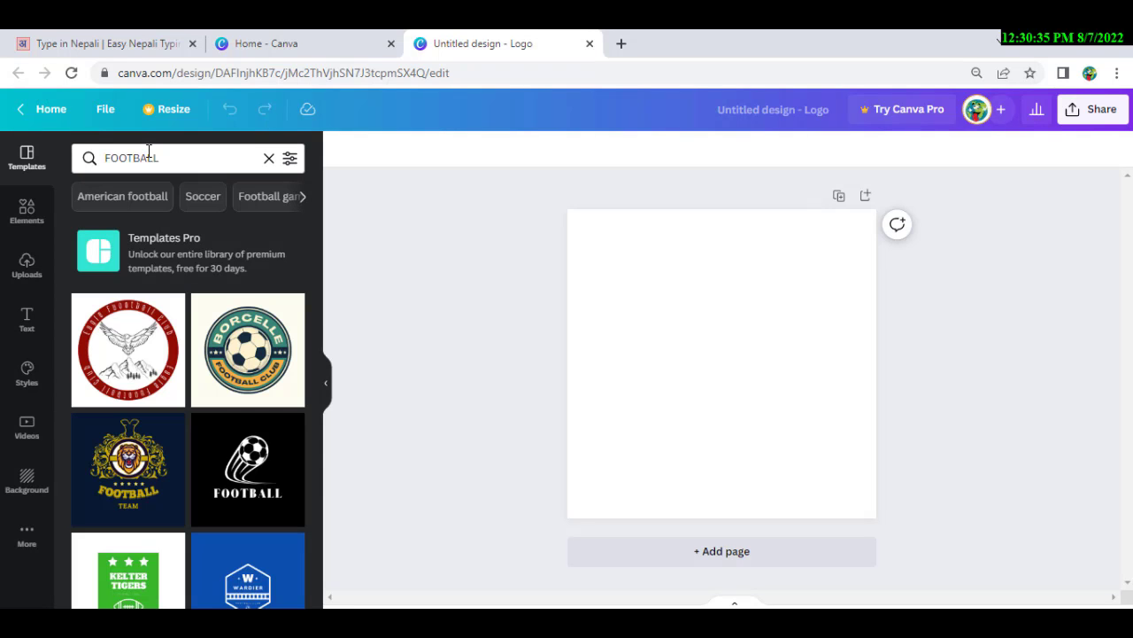
# Step: Look through the available elements, uploads, text, styles and videos for the logo design
pyautogui.click(17, 225)
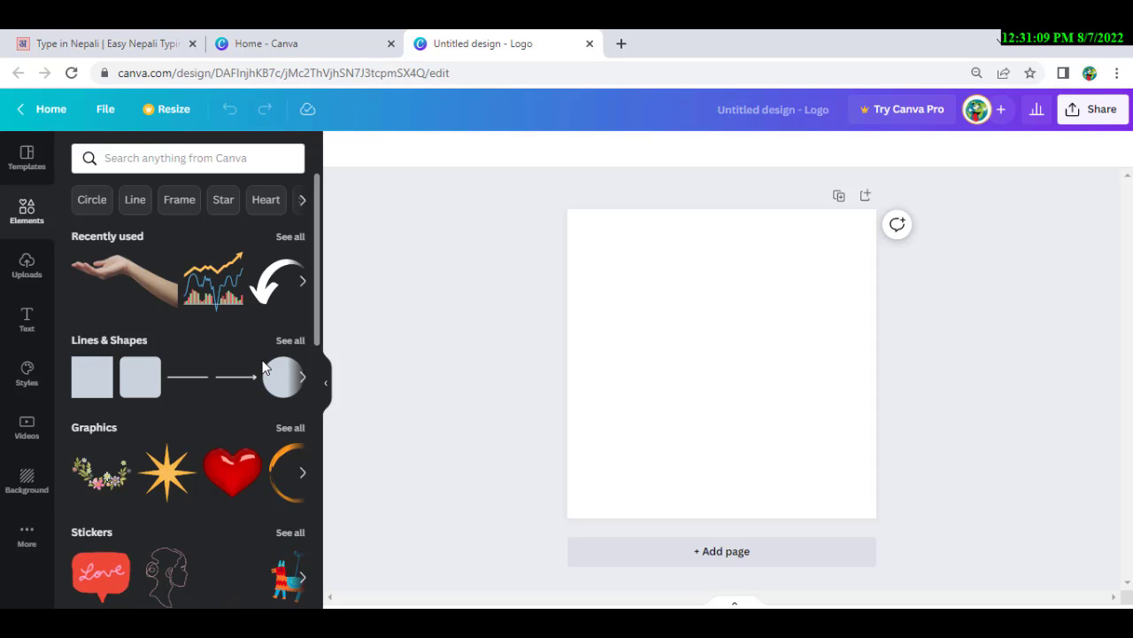
pyautogui.click(21, 271)
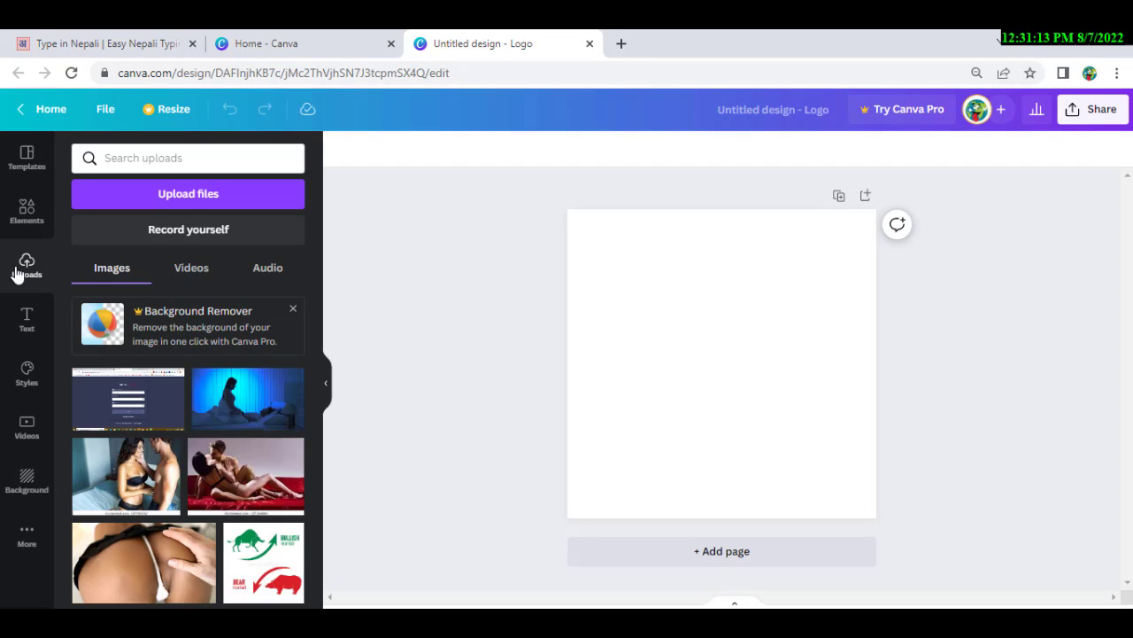
pyautogui.click(27, 321)
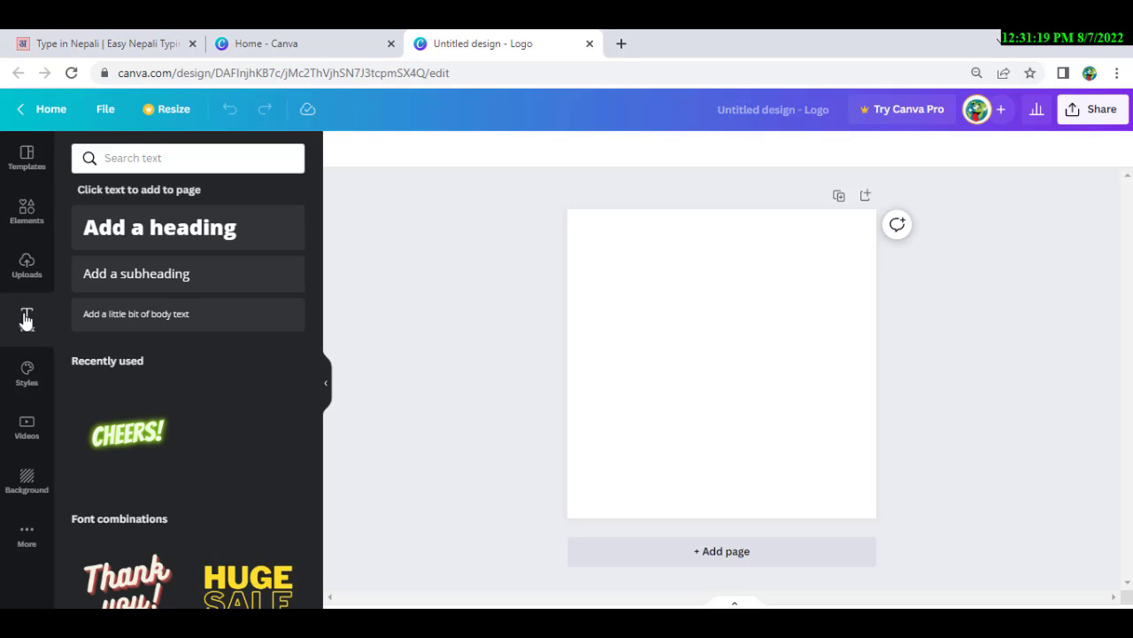
pyautogui.click(28, 376)
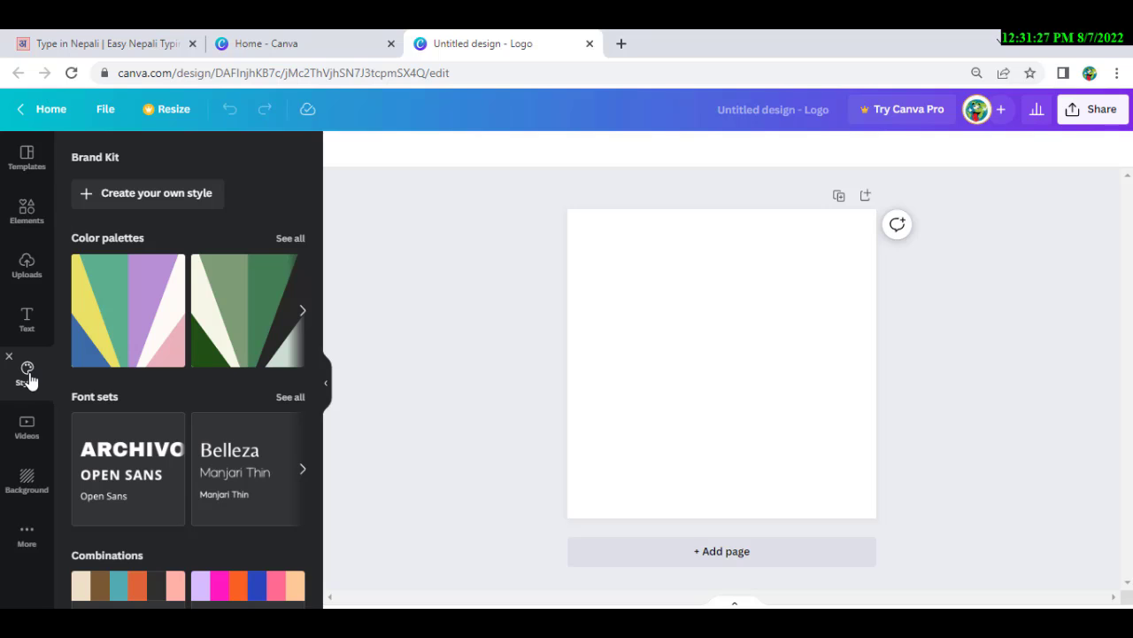
pyautogui.click(27, 422)
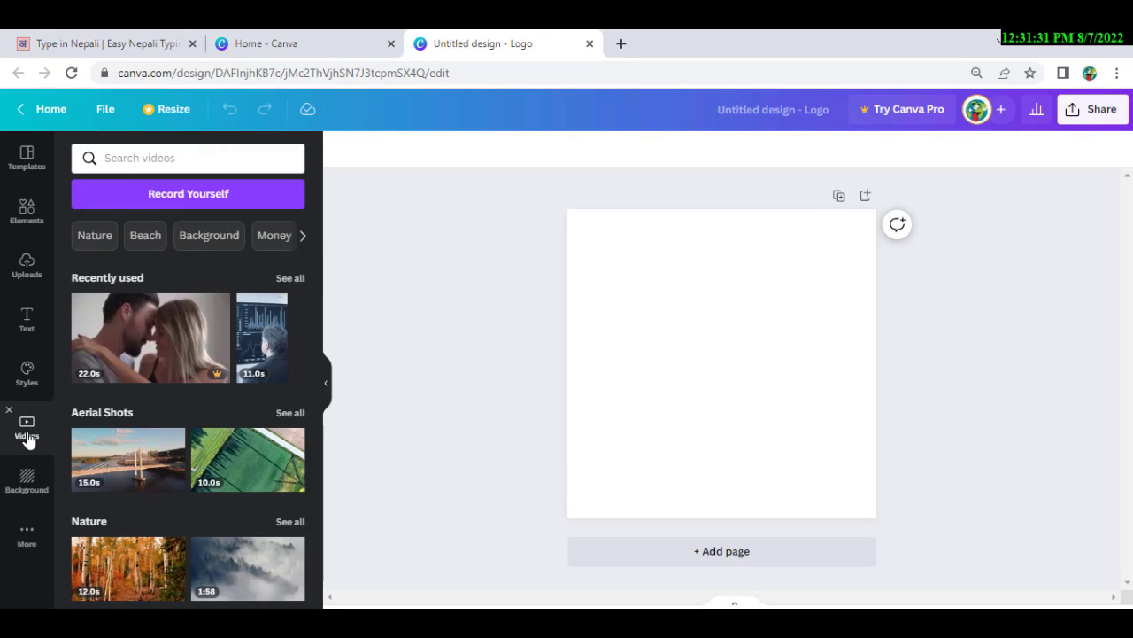
# Step: Try red, pink and black as the page background colour
pyautogui.click(28, 483)
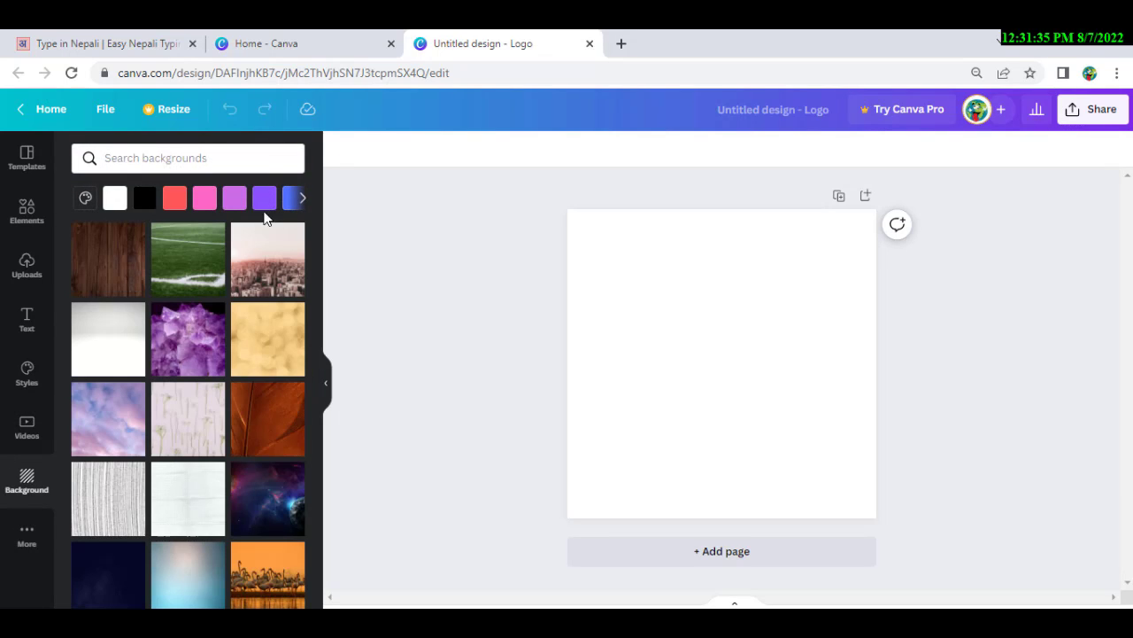
pyautogui.click(174, 203)
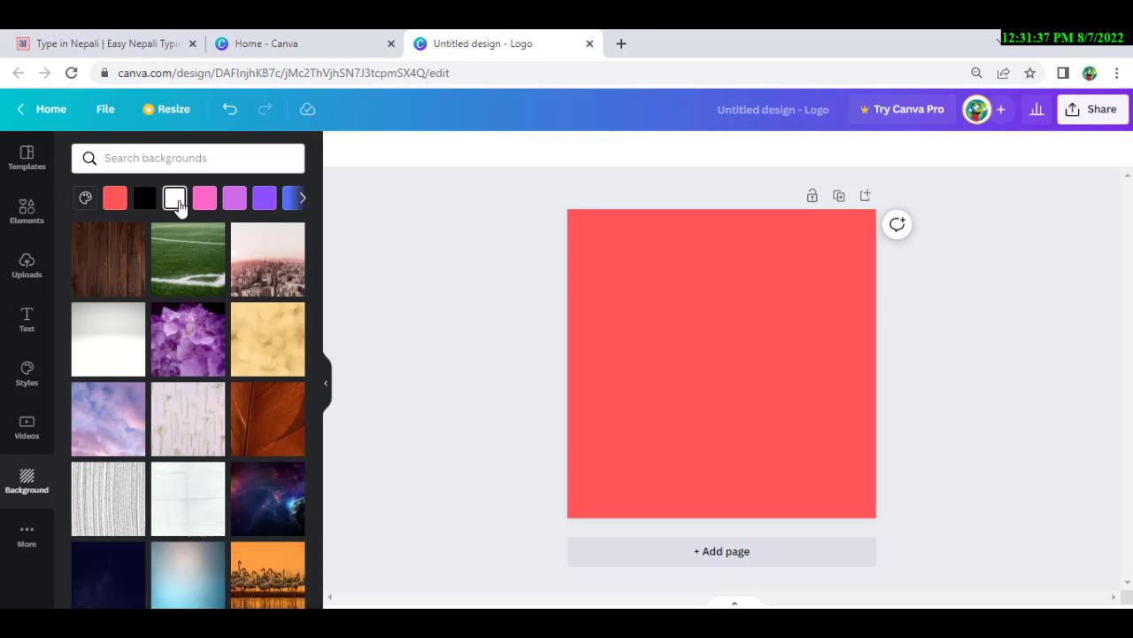
pyautogui.click(204, 202)
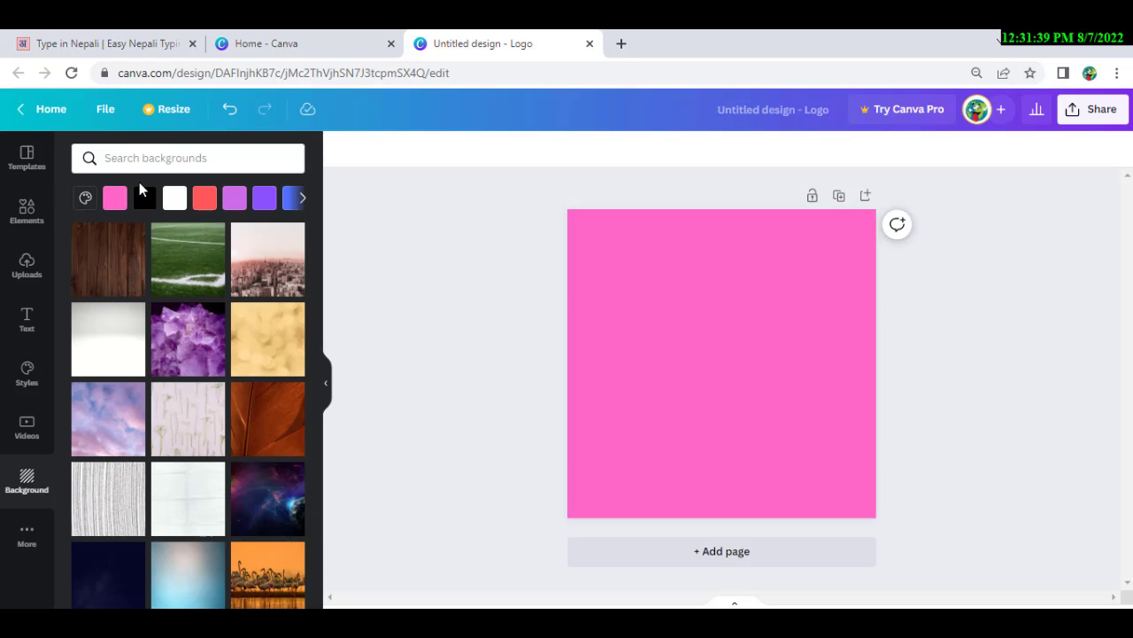
pyautogui.click(143, 200)
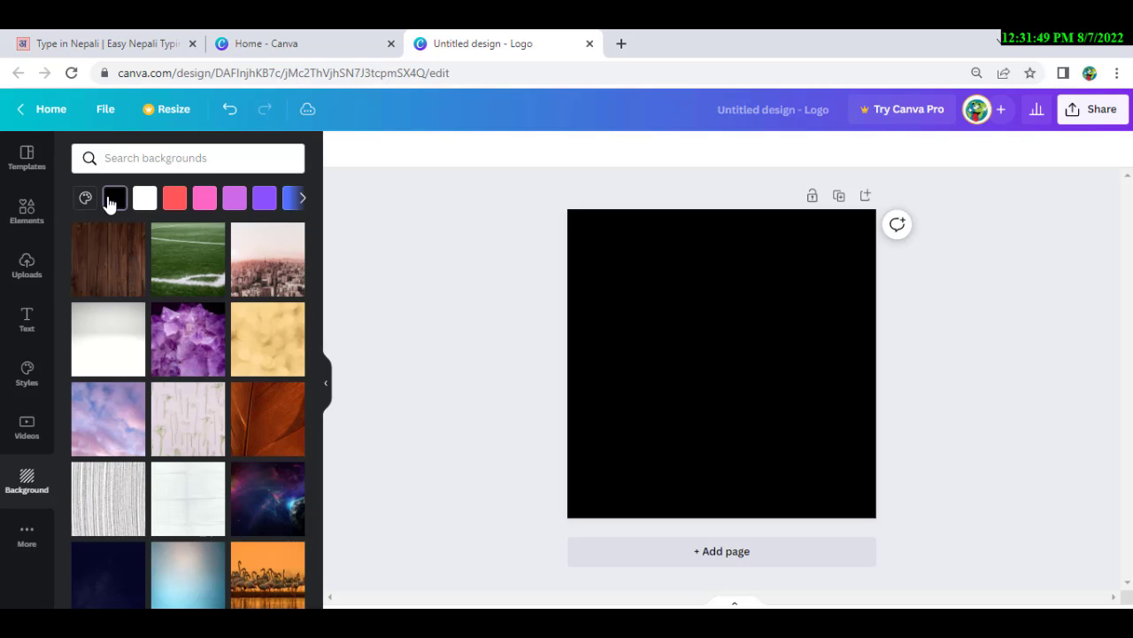
# Step: Try the green grass pitch image as the page background, delete it and set the background to white
pyautogui.click(186, 295)
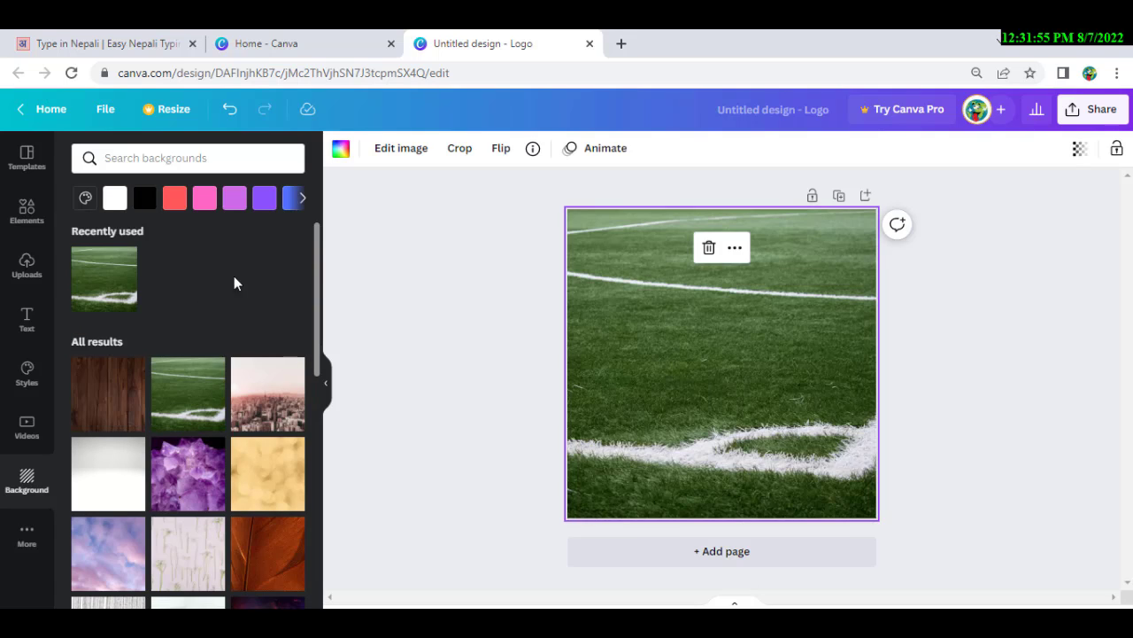
pyautogui.click(708, 249)
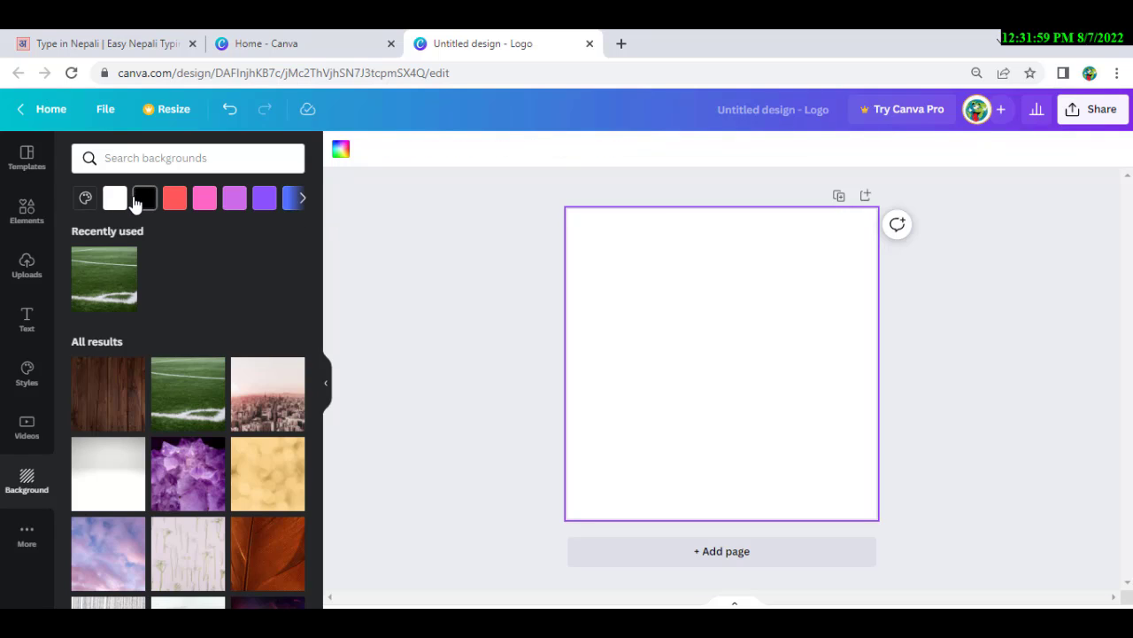
pyautogui.click(114, 200)
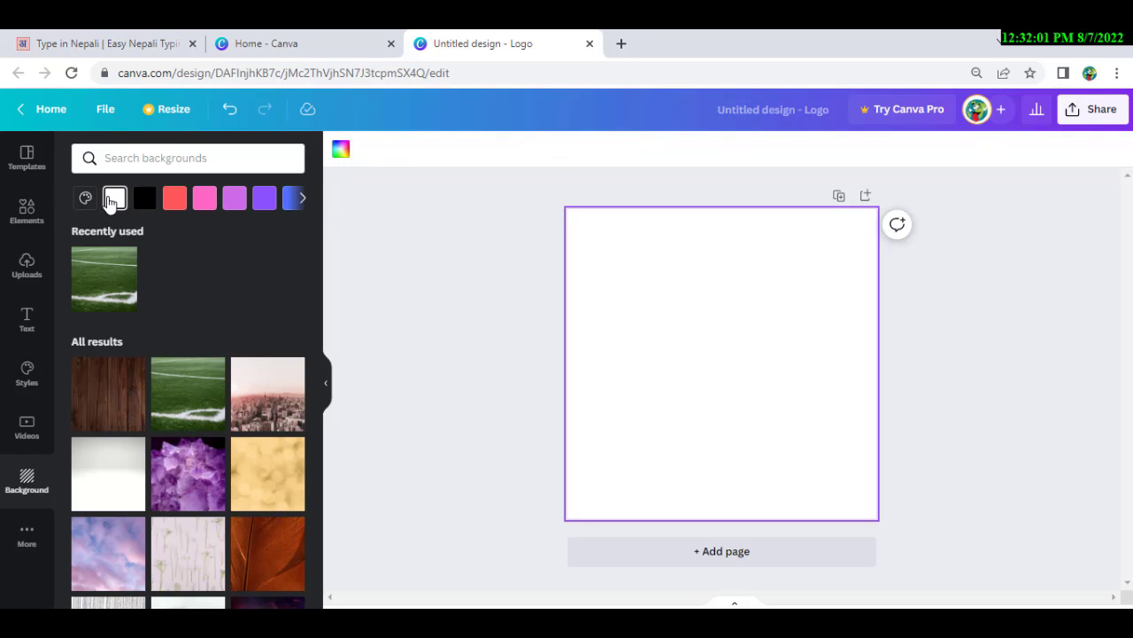
# Step: Add a circle to the page and change its shape to the block with outward-pointed upper and lower edges
pyautogui.click(27, 211)
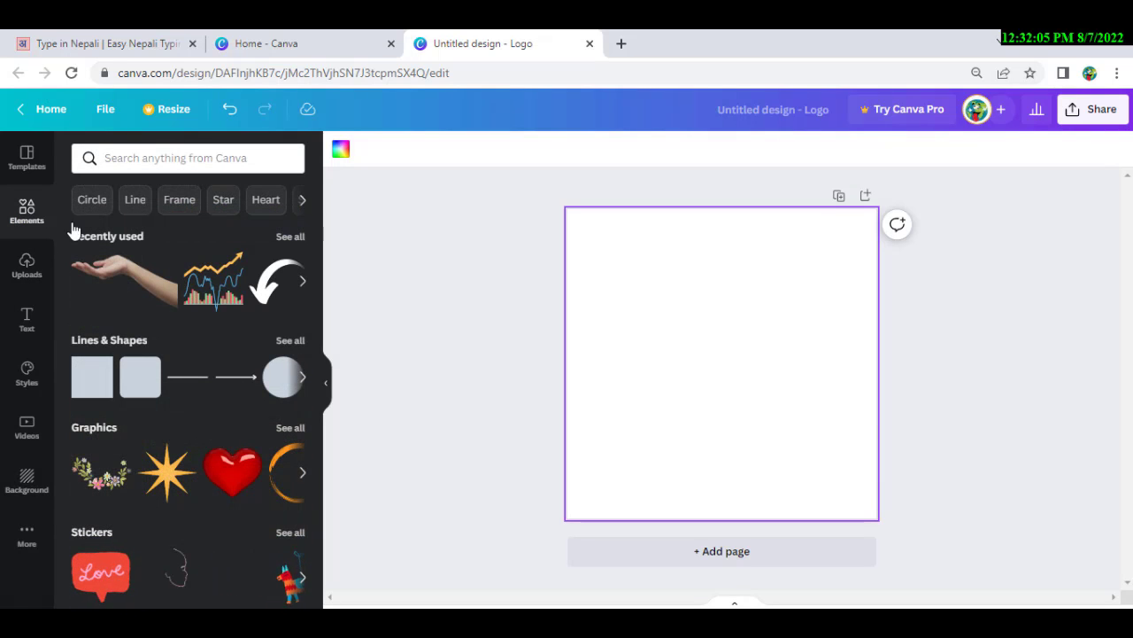
pyautogui.click(276, 384)
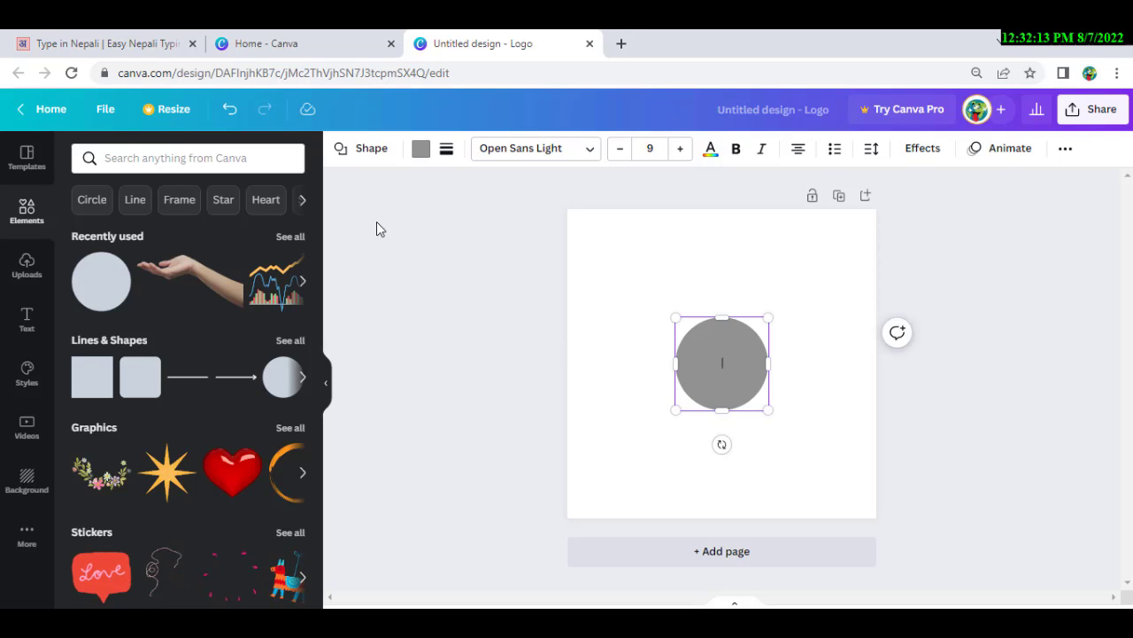
pyautogui.click(371, 155)
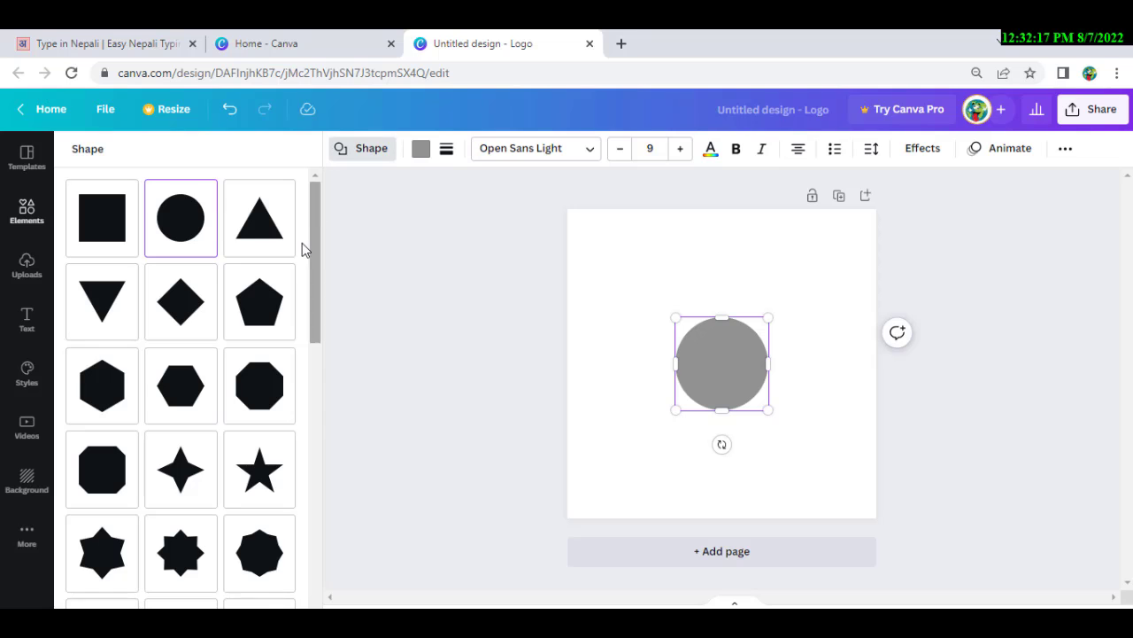
pyautogui.moveTo(313, 239); pyautogui.dragTo(314, 528)
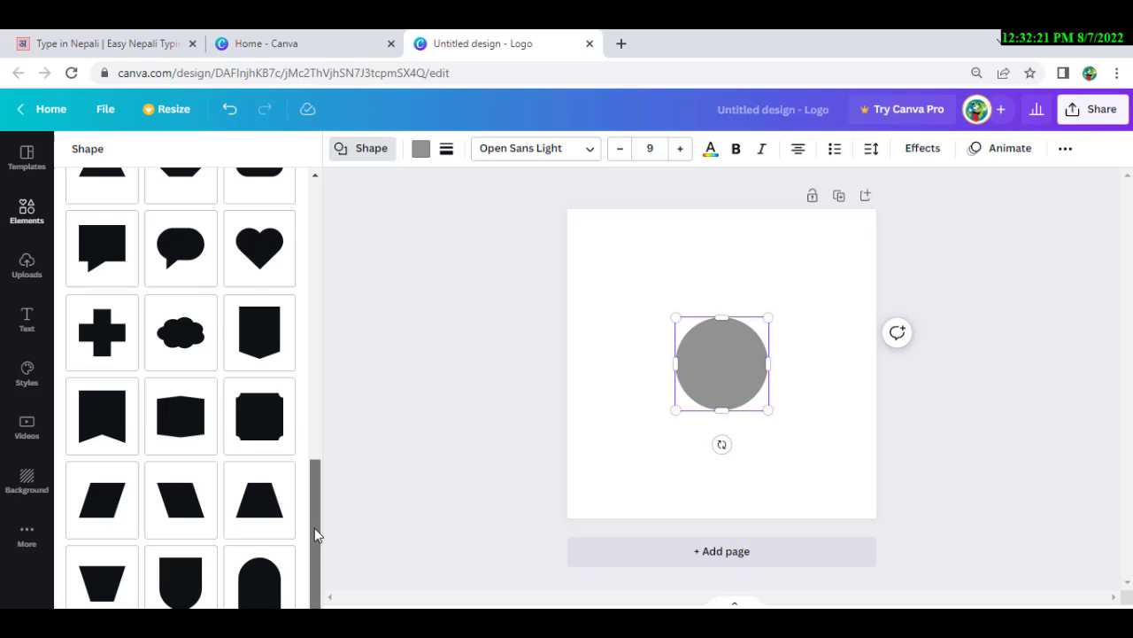
pyautogui.click(171, 431)
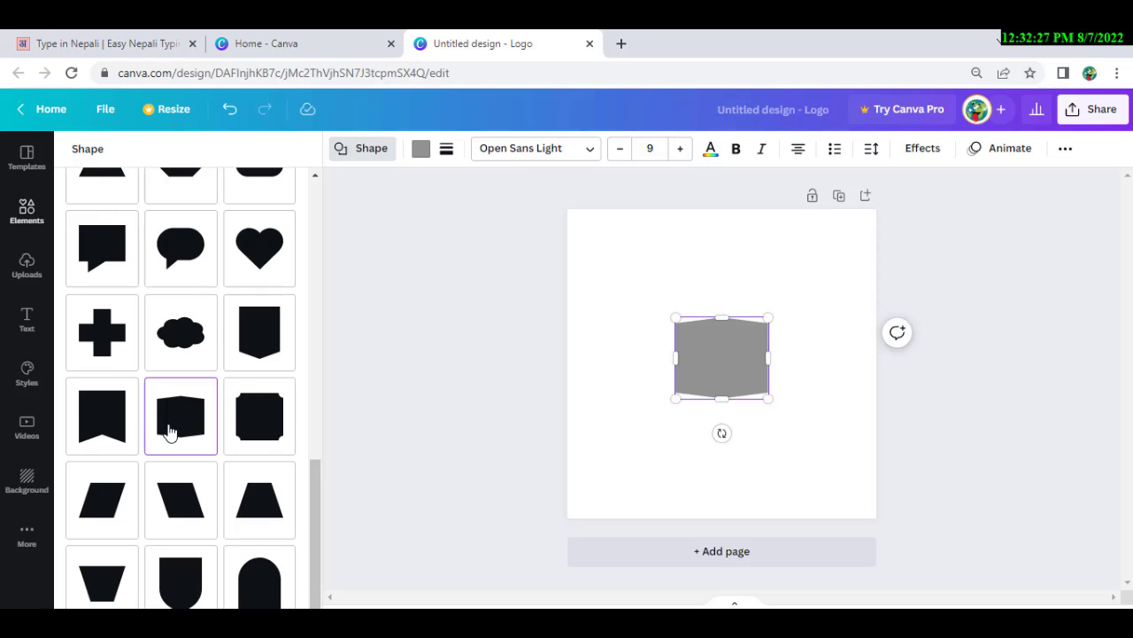
# Step: Set the fill colour of the shape in the page centre to black
pyautogui.click(422, 152)
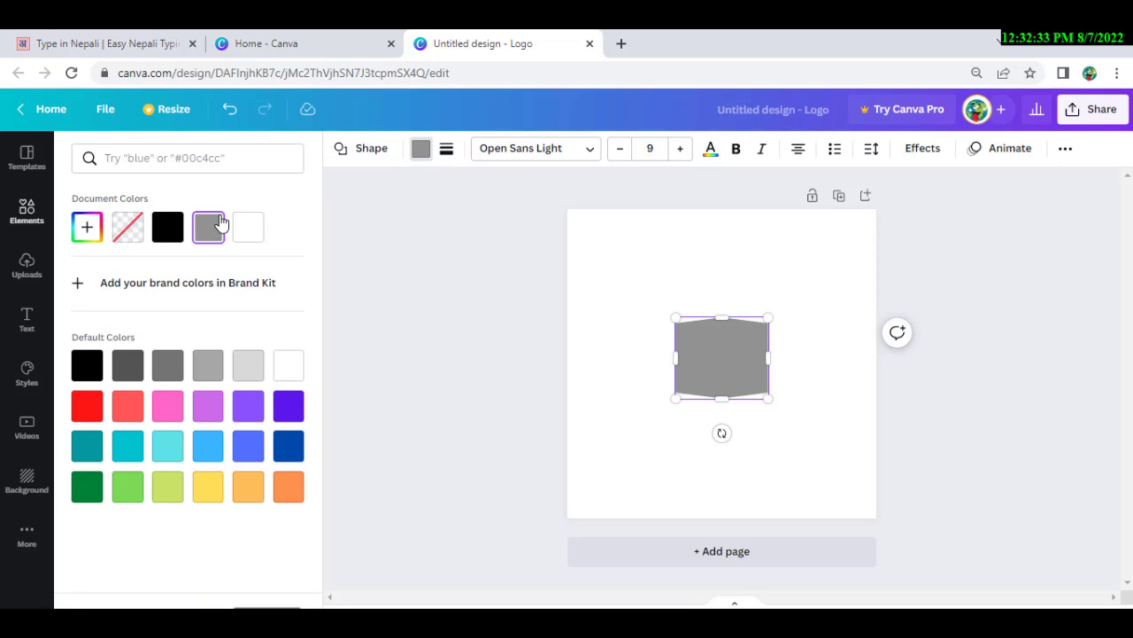
pyautogui.click(174, 230)
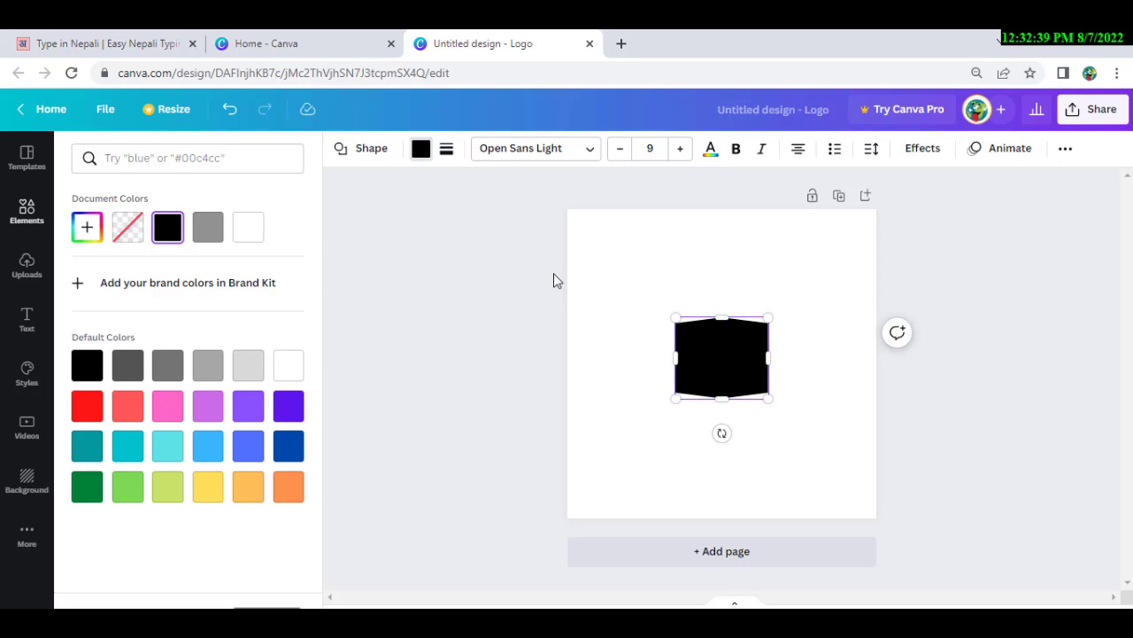
# Step: Search the elements for BOOK and add the outlined open book graphic to the page
pyautogui.click(32, 218)
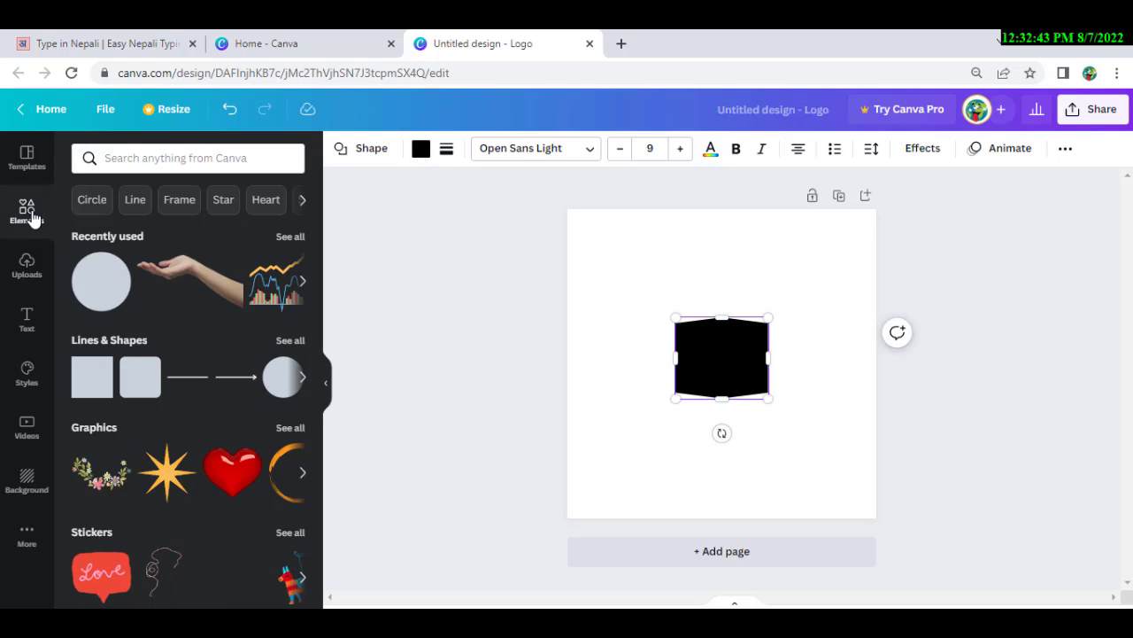
pyautogui.click(148, 166)
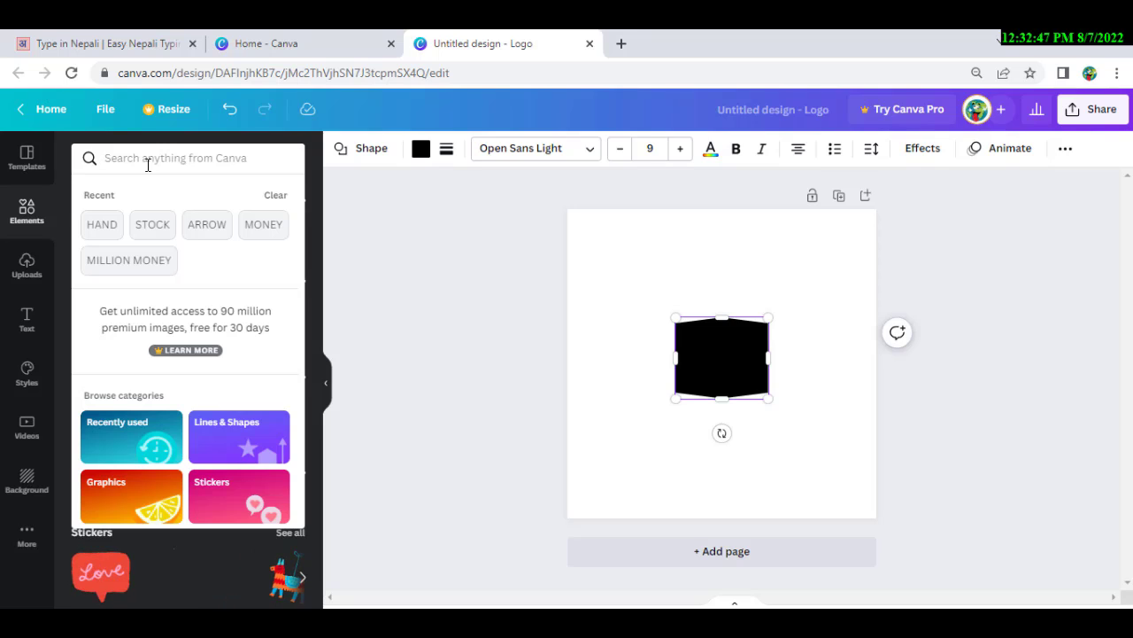
pyautogui.write('BOOK')
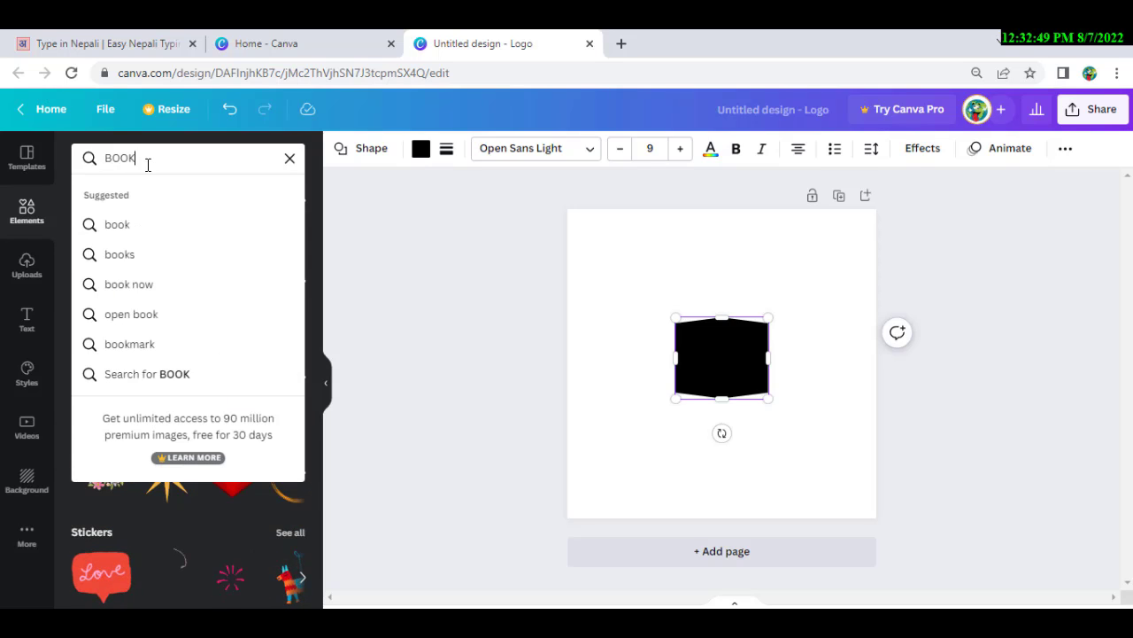
pyautogui.press('Return')
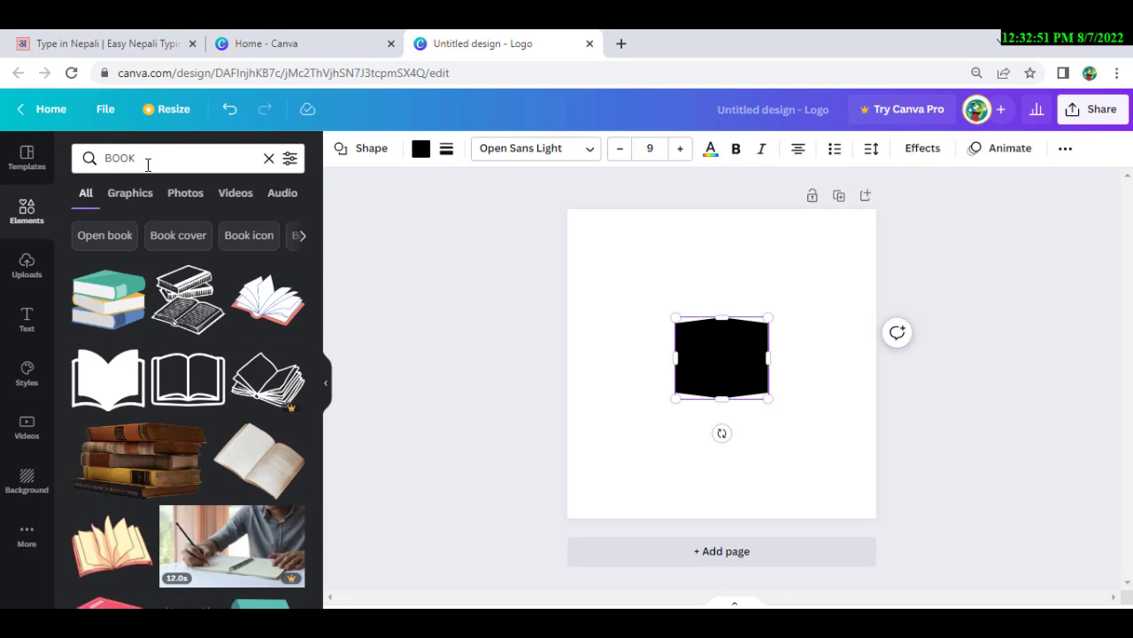
pyautogui.click(190, 396)
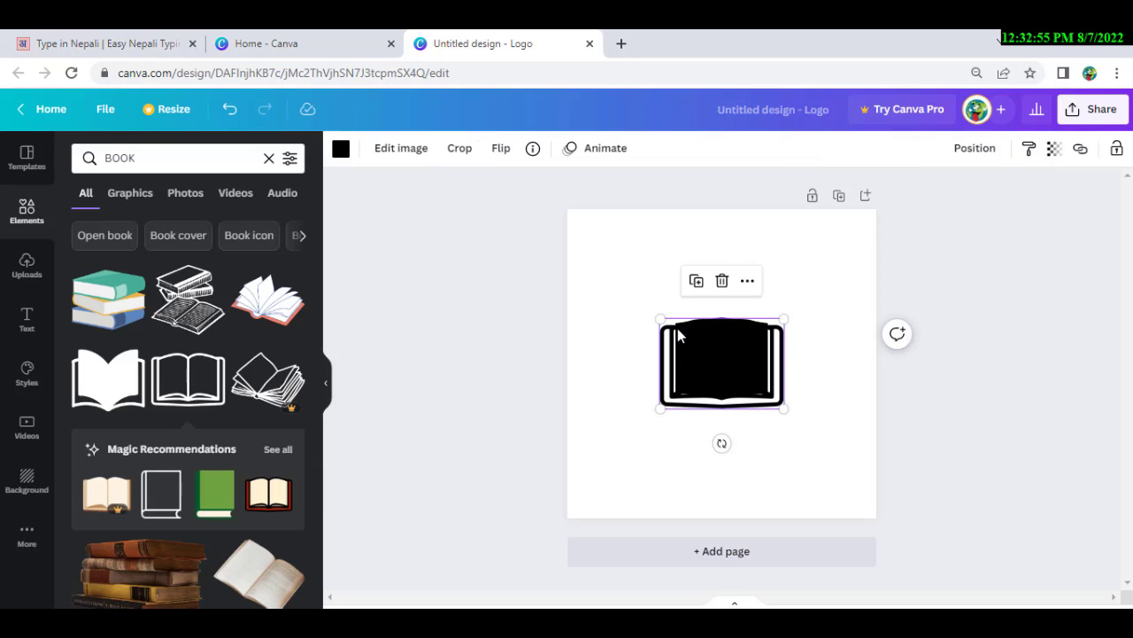
# Step: Shrink the book graphic to fit centred inside the black shape and set its colour to white
pyautogui.moveTo(666, 346); pyautogui.dragTo(634, 422)
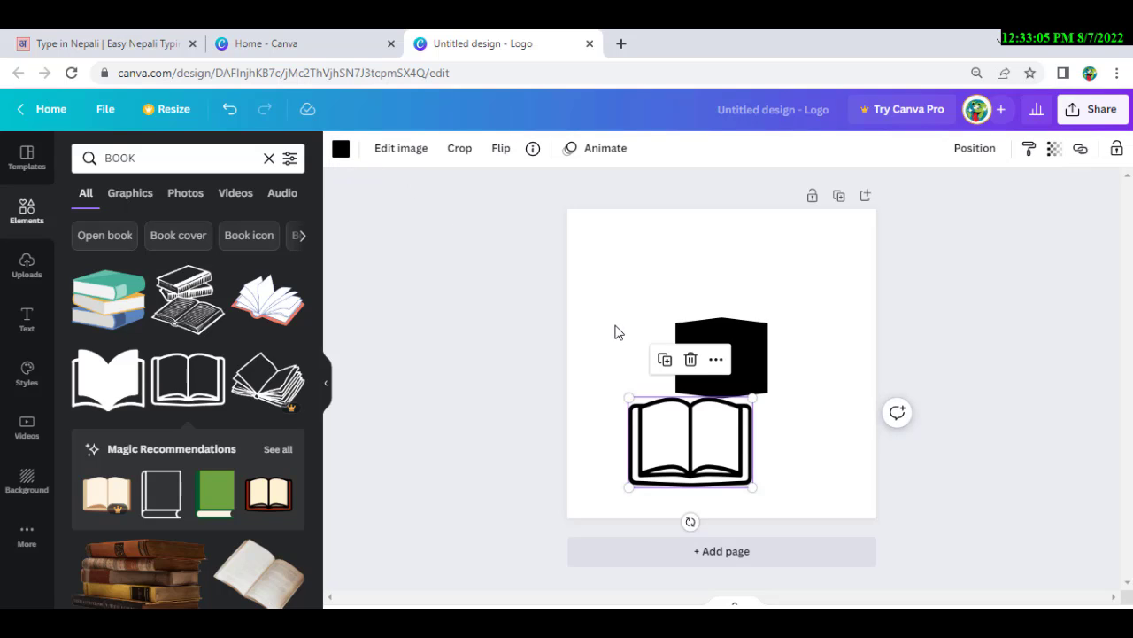
pyautogui.moveTo(750, 398); pyautogui.dragTo(731, 355)
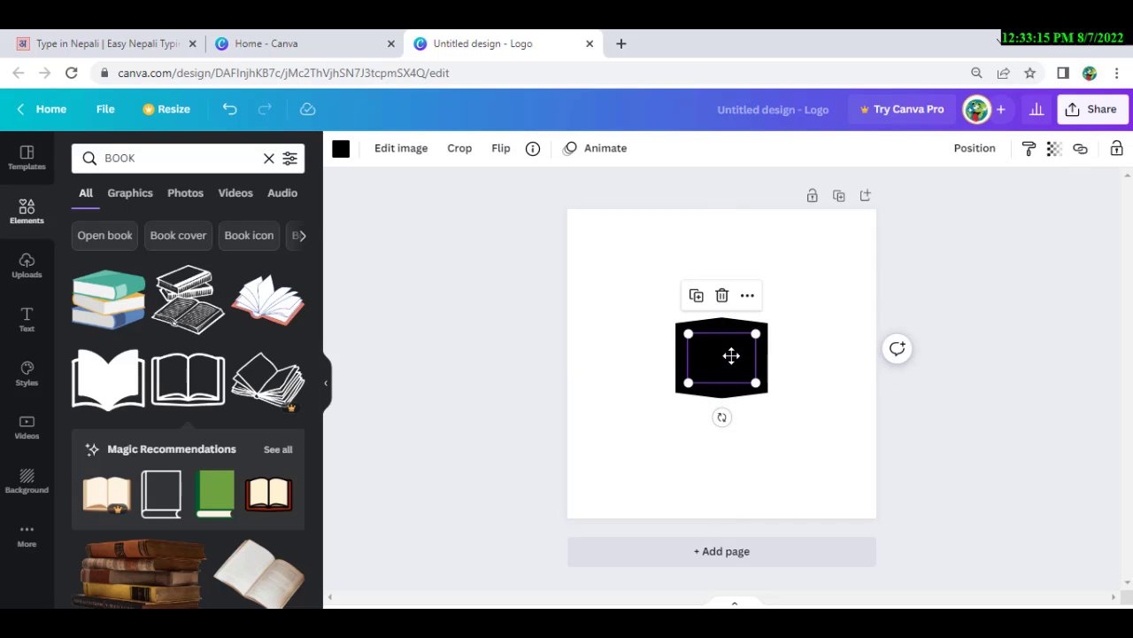
pyautogui.click(340, 149)
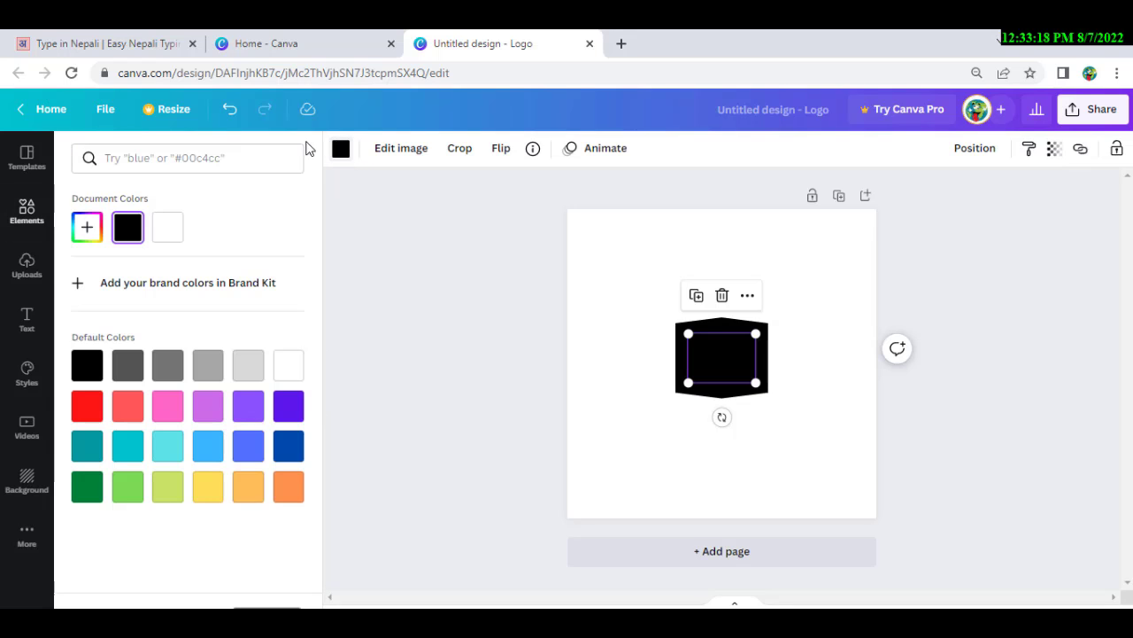
pyautogui.click(169, 232)
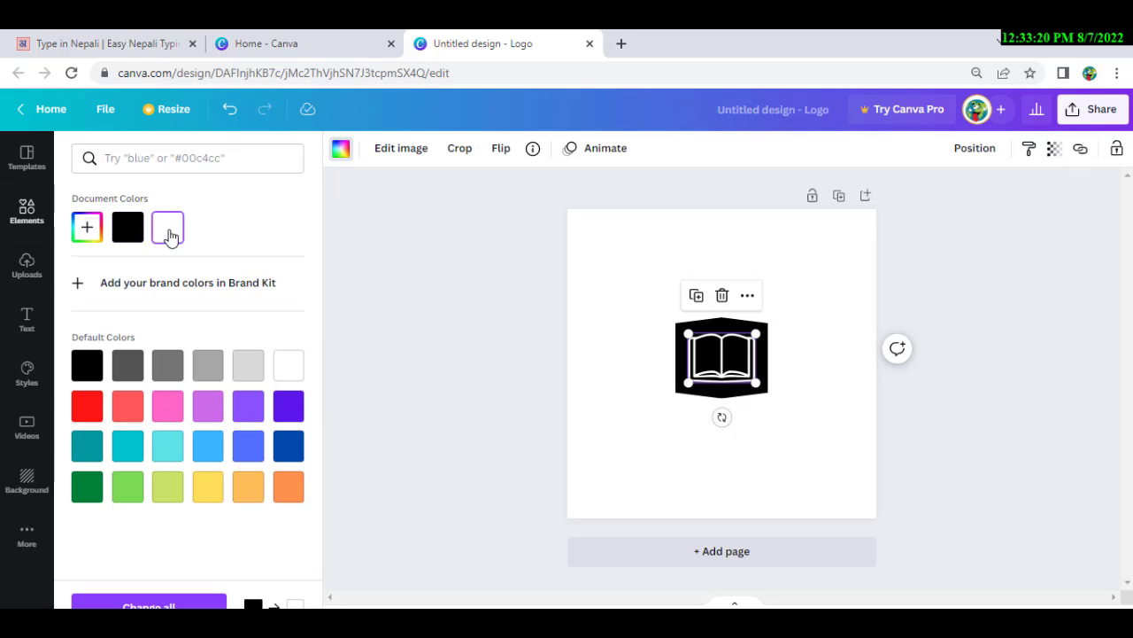
pyautogui.click(657, 422)
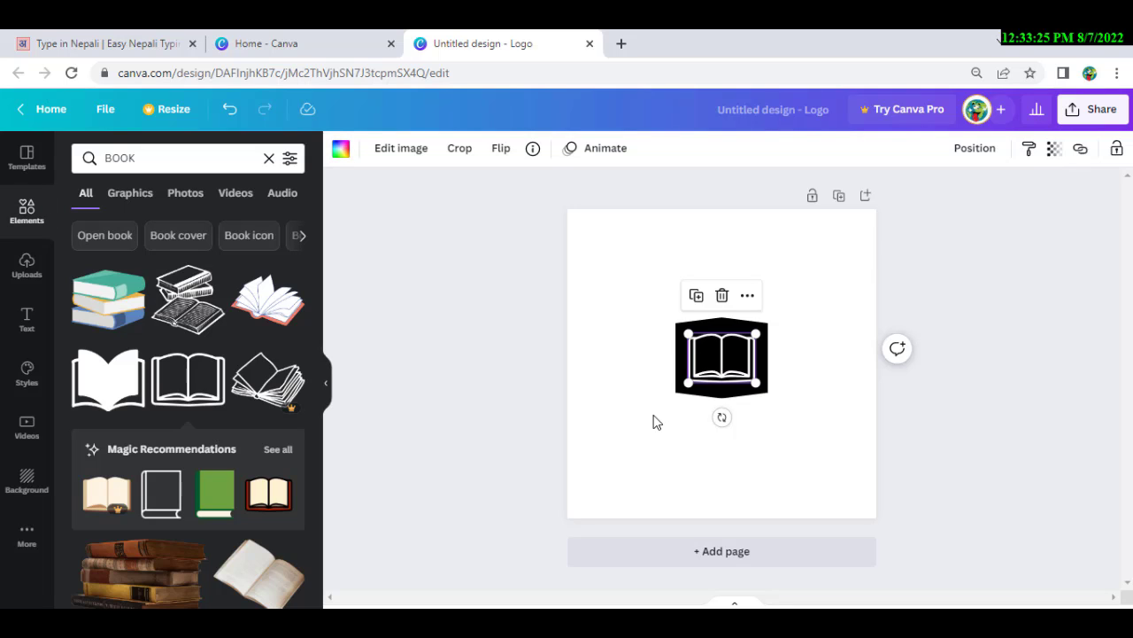
# Step: Search the elements for the suggested term tutoring and browse its graphics and photos
pyautogui.click(270, 157)
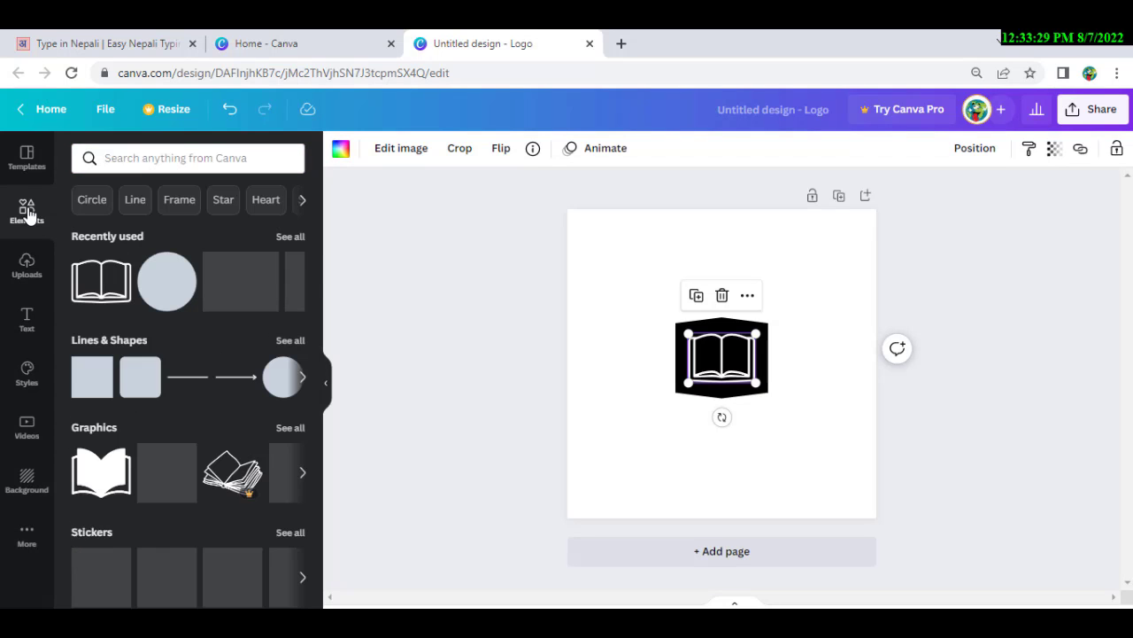
pyautogui.click(137, 152)
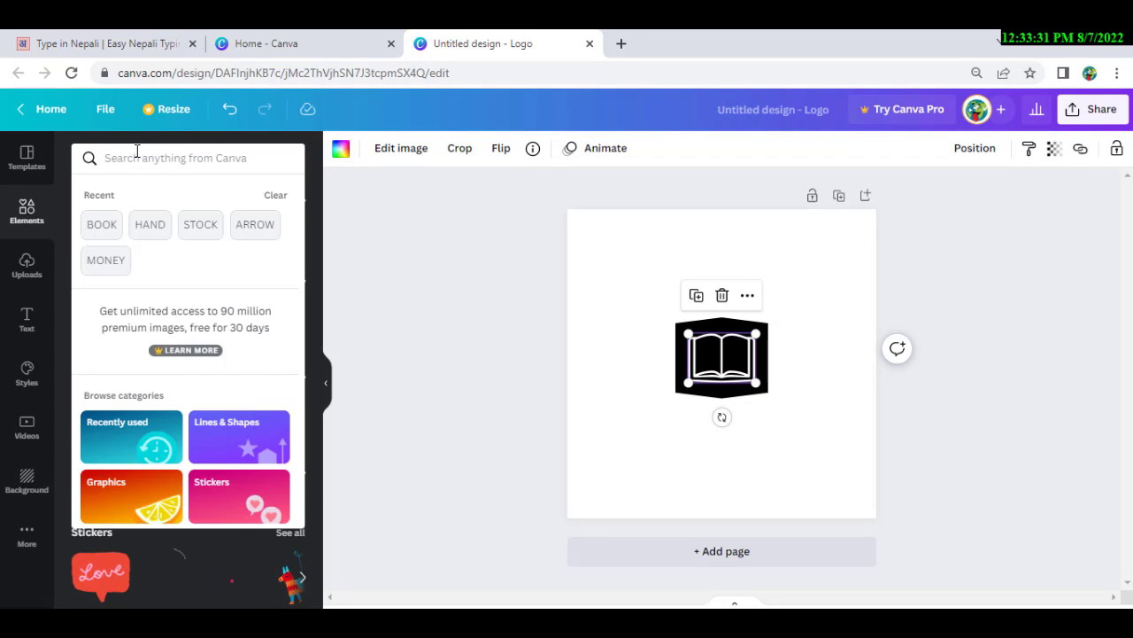
pyautogui.write('TUTOR')
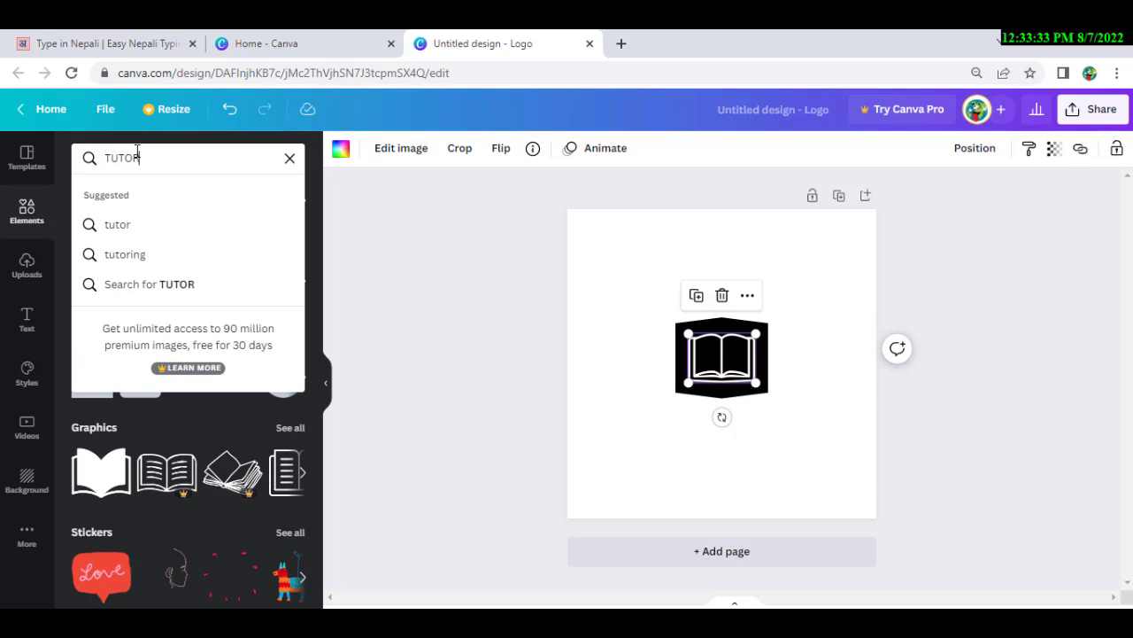
pyautogui.click(124, 254)
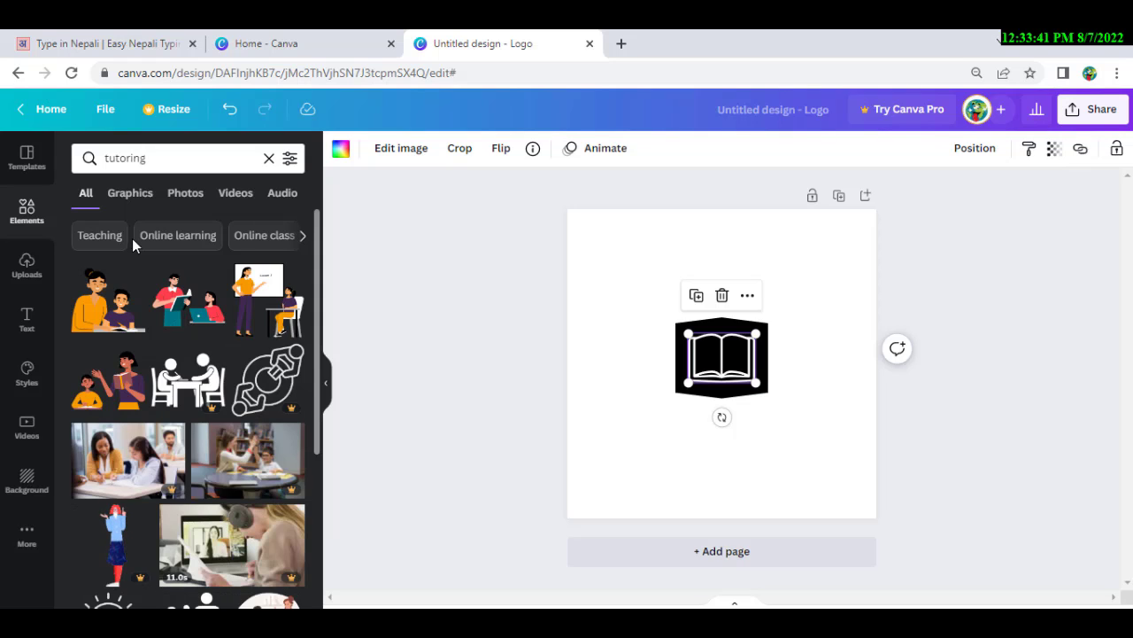
pyautogui.click(139, 196)
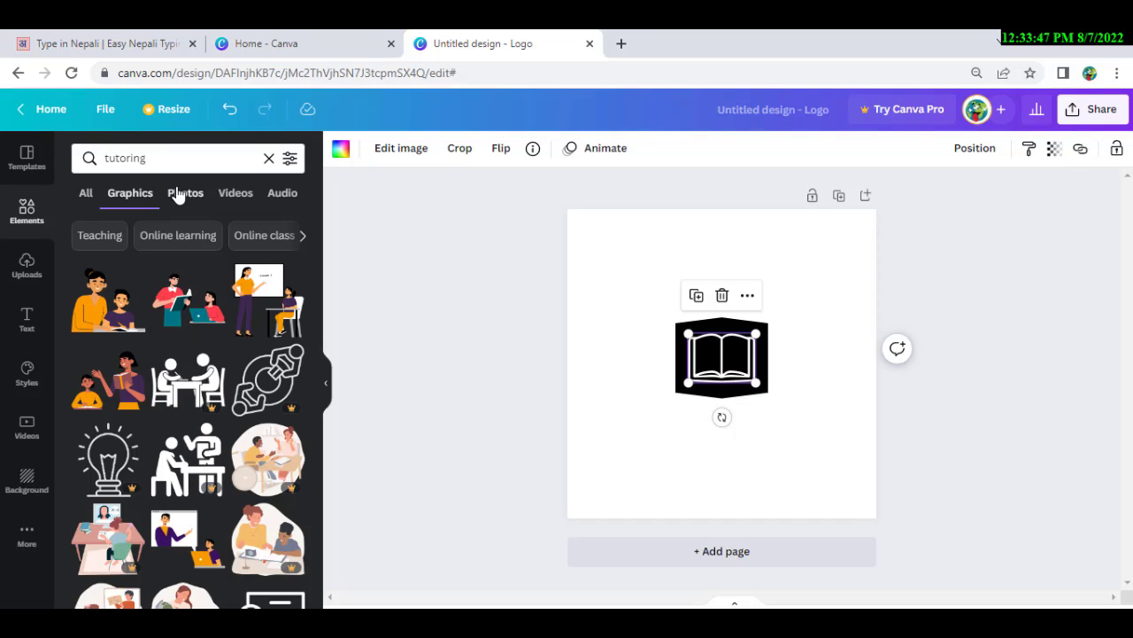
pyautogui.click(182, 193)
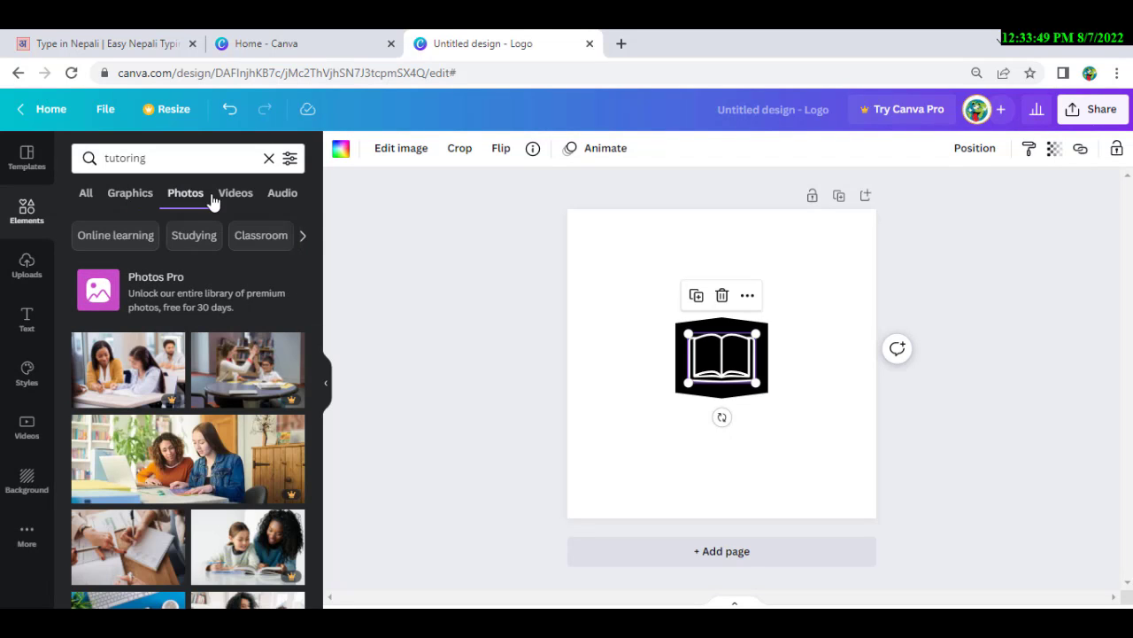
# Step: Search all element types for STOCK and add the teal three-bar chart with the rising dark arrow to the page
pyautogui.doubleClick(211, 167)
pyautogui.write('S')
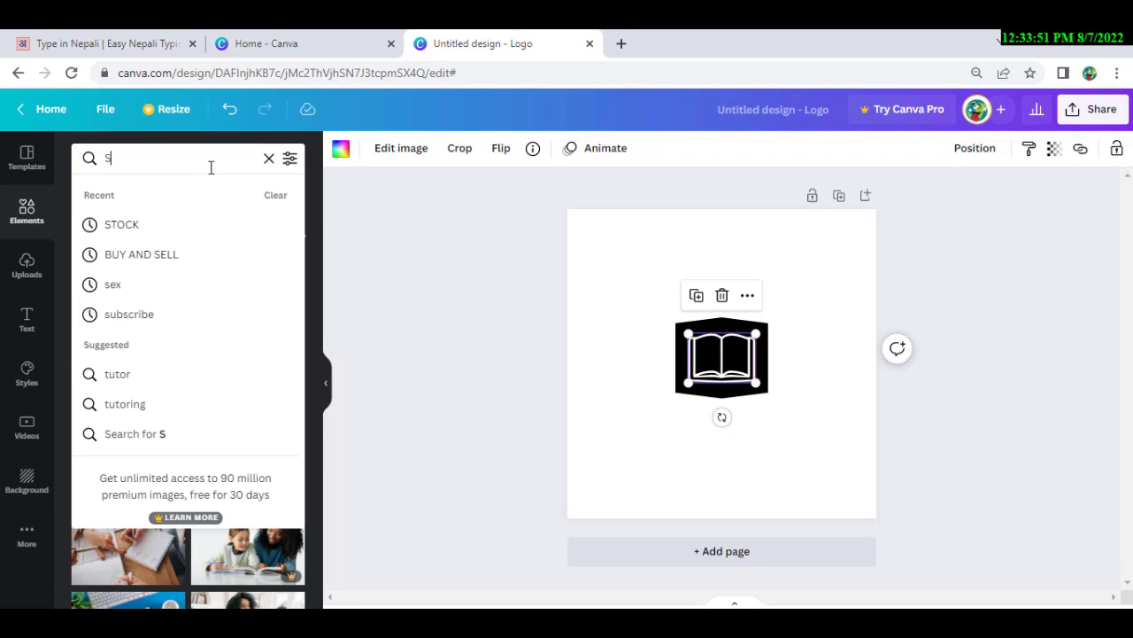
pyautogui.write('TOC')
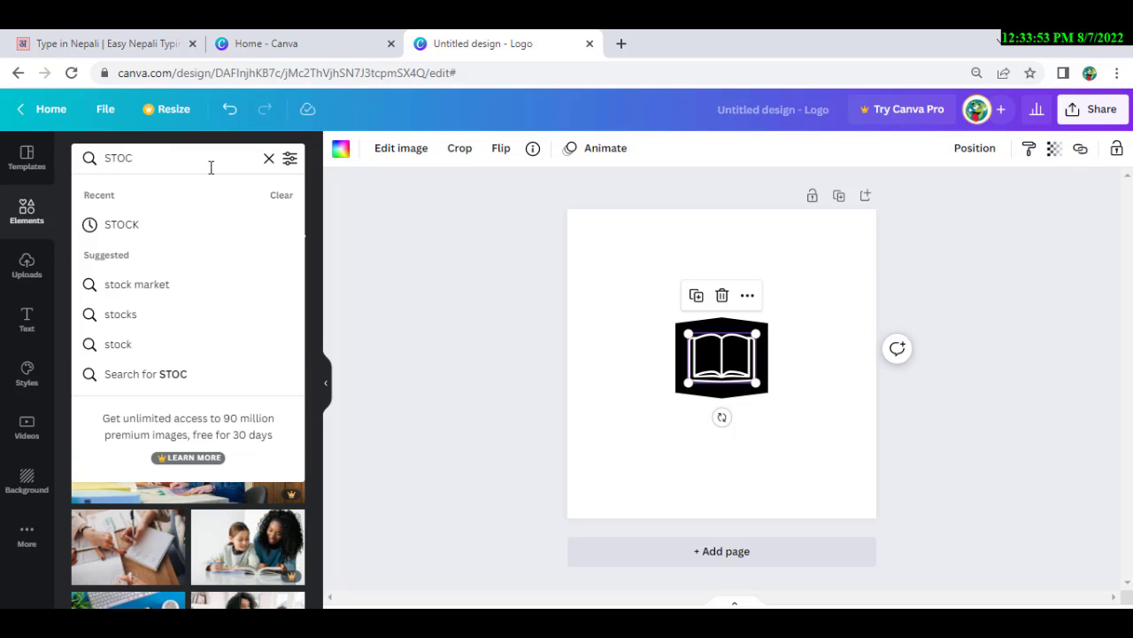
pyautogui.write('K')
pyautogui.press('Return')
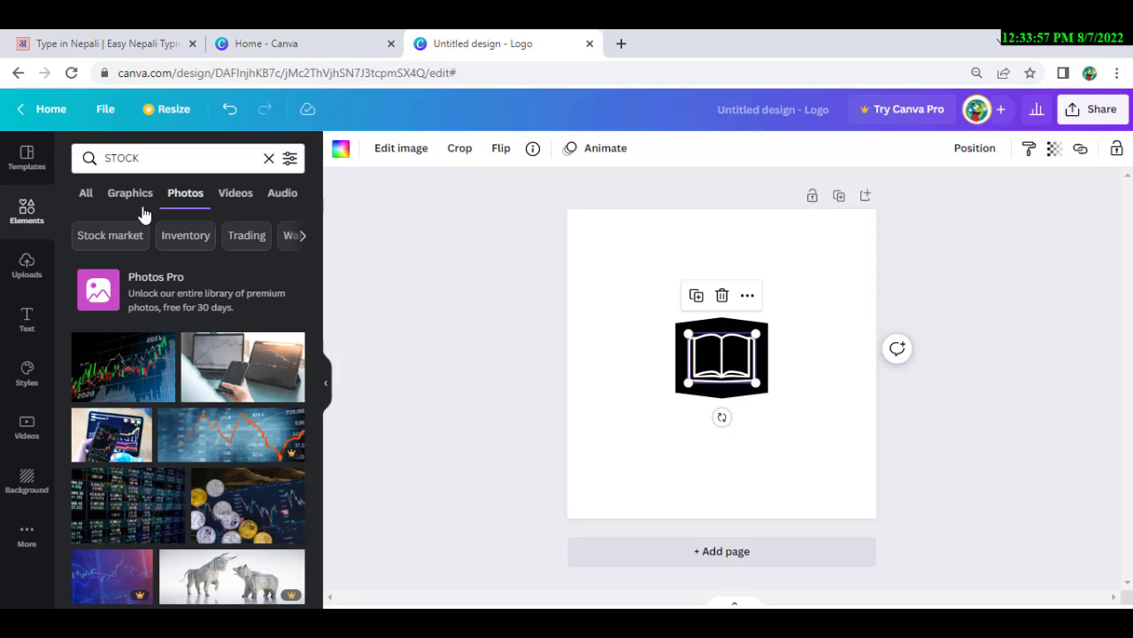
pyautogui.click(92, 202)
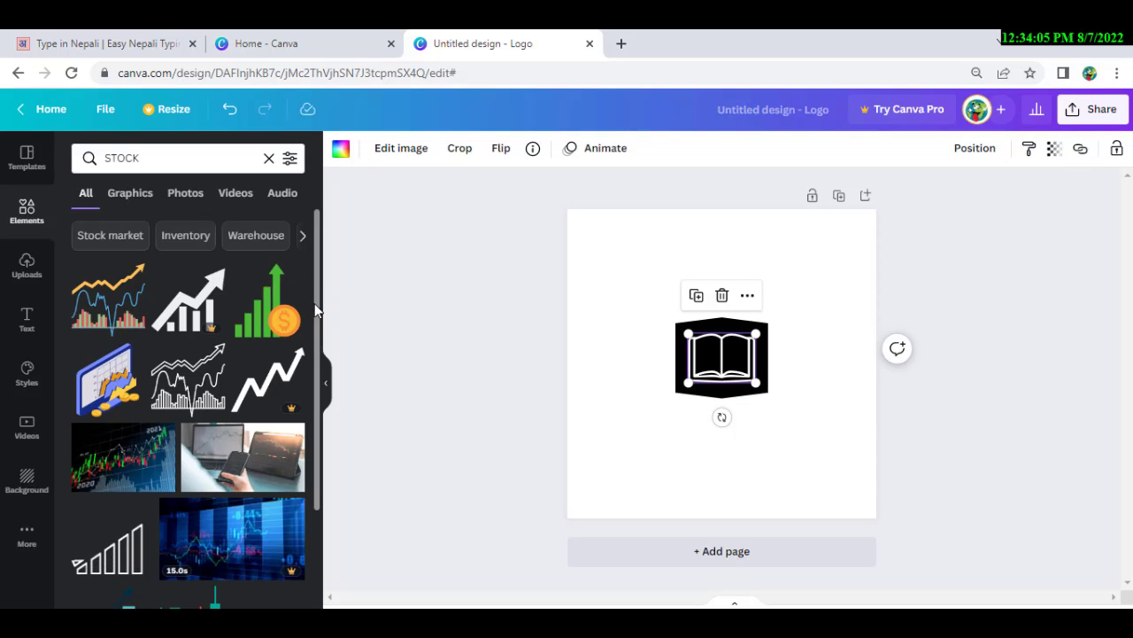
pyautogui.scroll(-3, 97, 531)
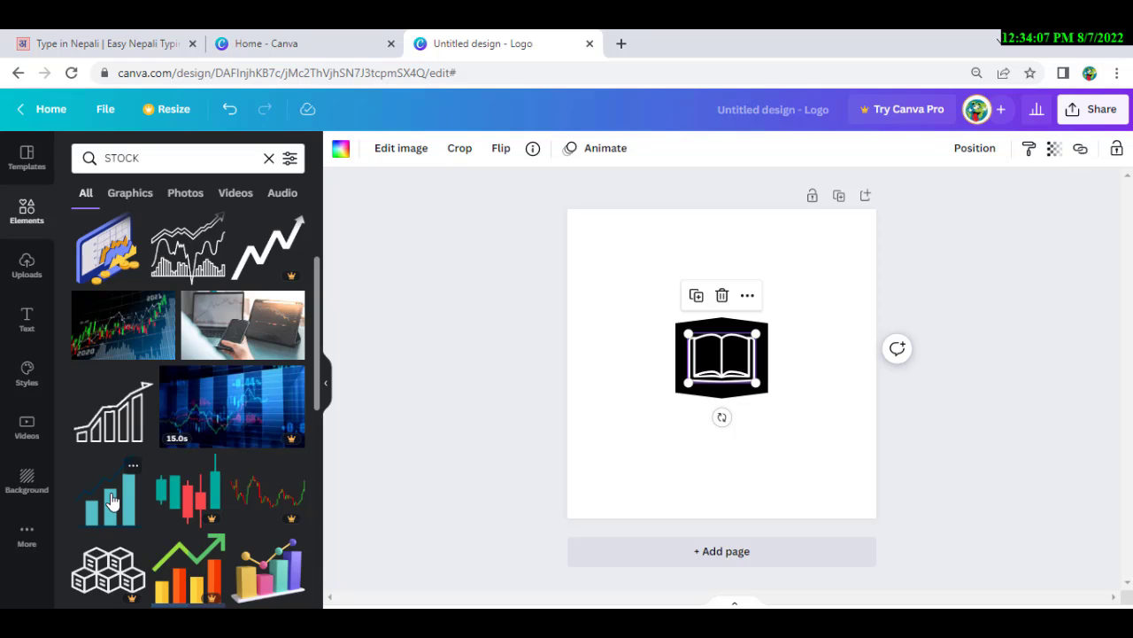
pyautogui.click(111, 501)
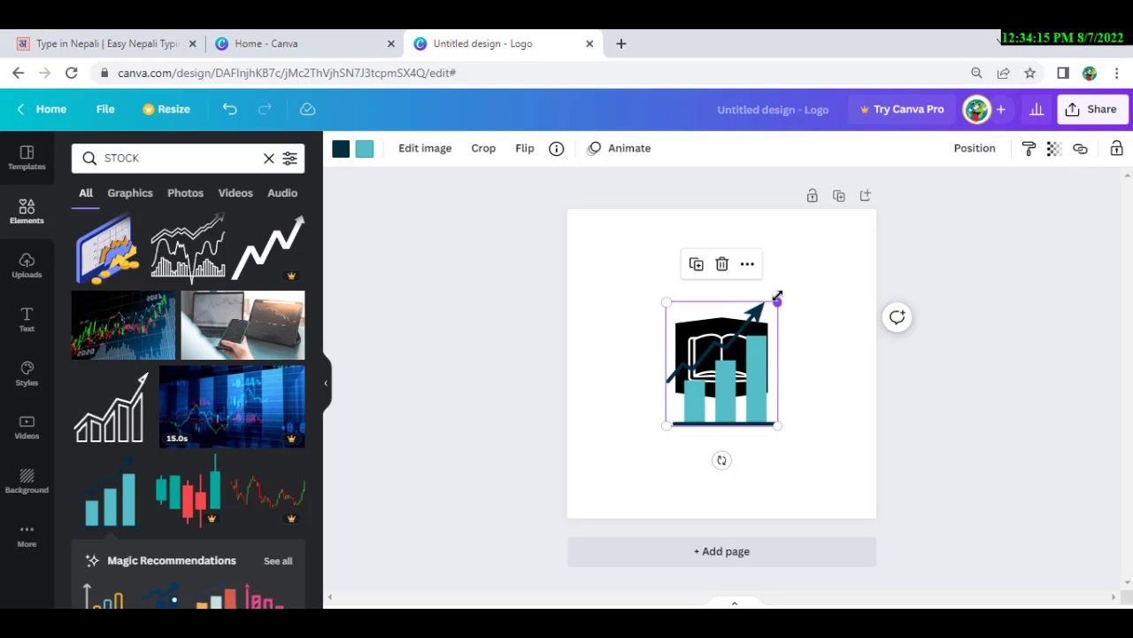
# Step: Shrink the bar chart to fit centred inside the book and change its teal bars to white
pyautogui.moveTo(777, 302); pyautogui.dragTo(738, 336)
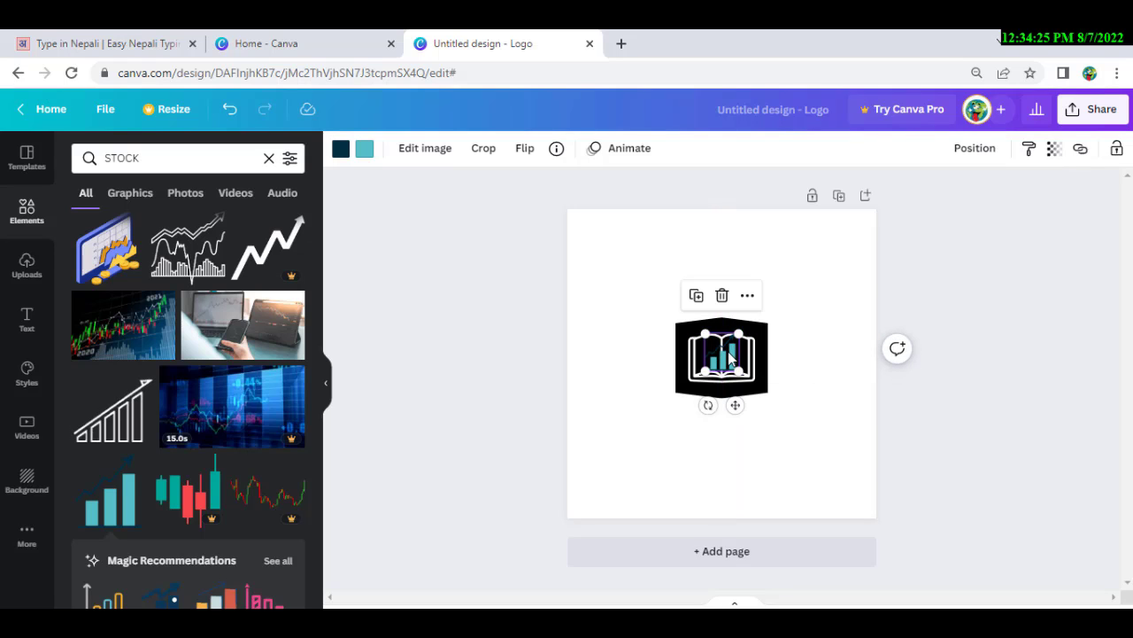
pyautogui.click(366, 151)
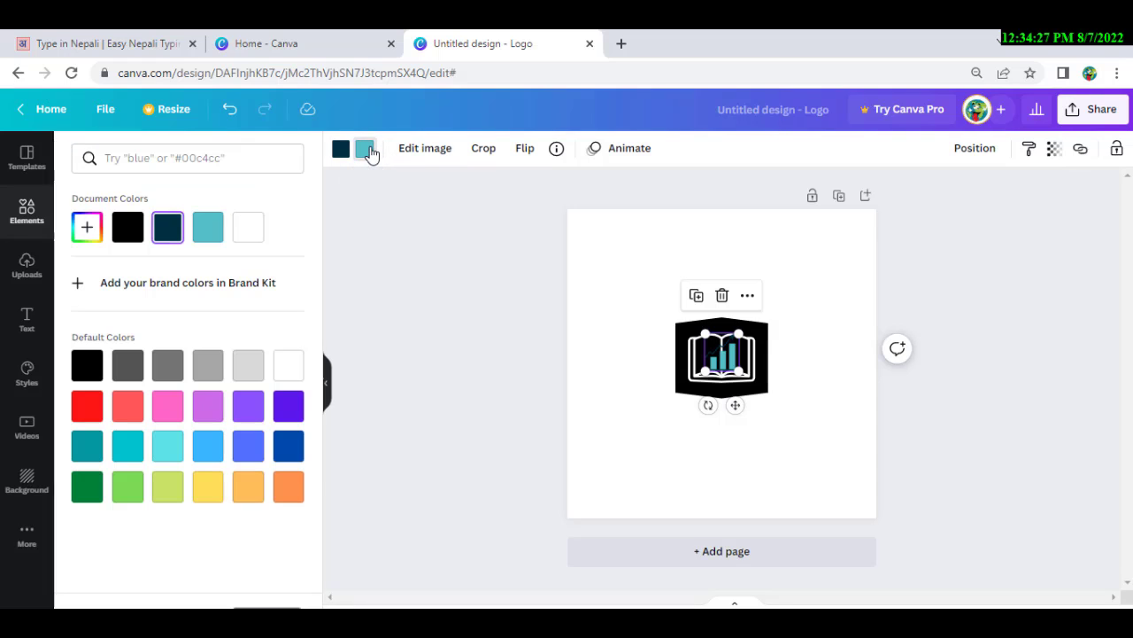
pyautogui.click(240, 227)
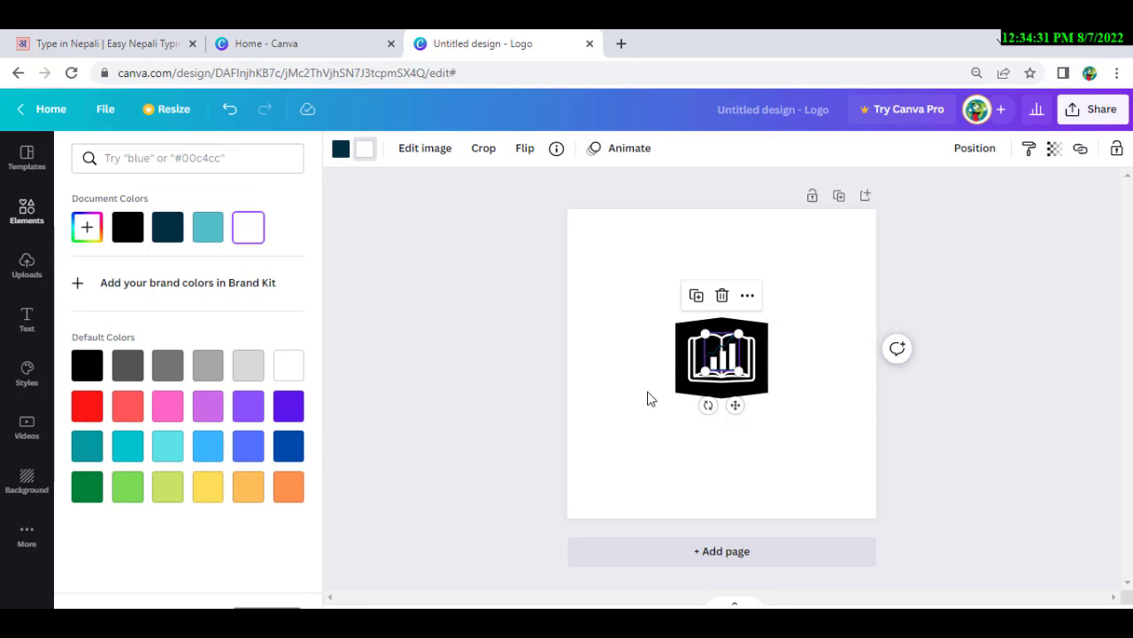
pyautogui.press('Escape')
pyautogui.click(742, 430)
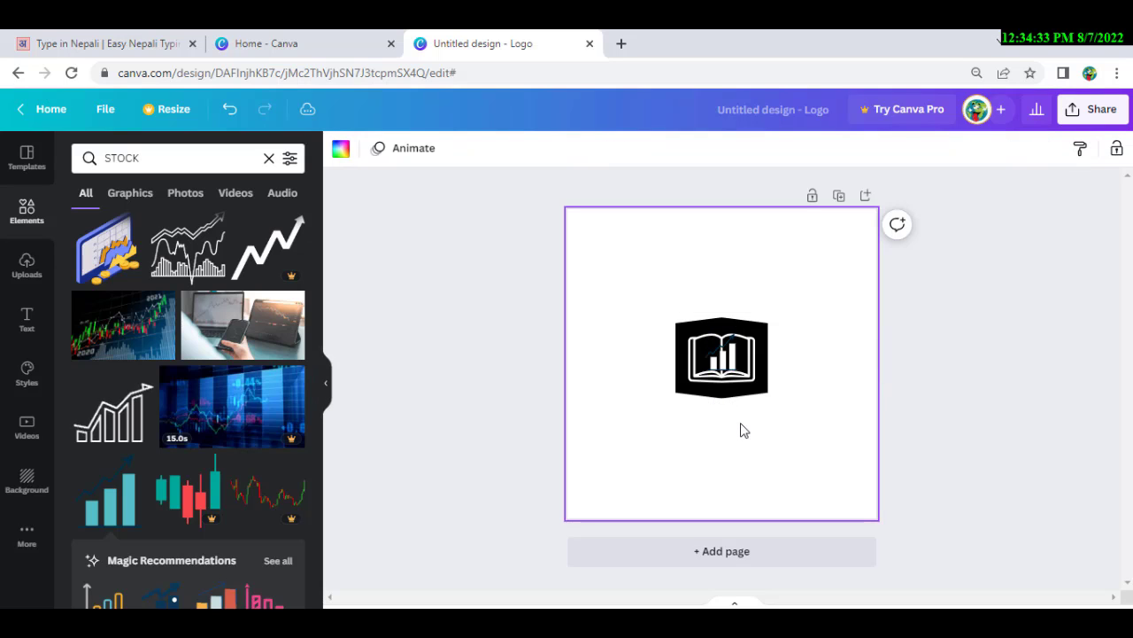
# Step: Change the dark navy arrow colour of the bar chart graphic to white
pyautogui.click(722, 355)
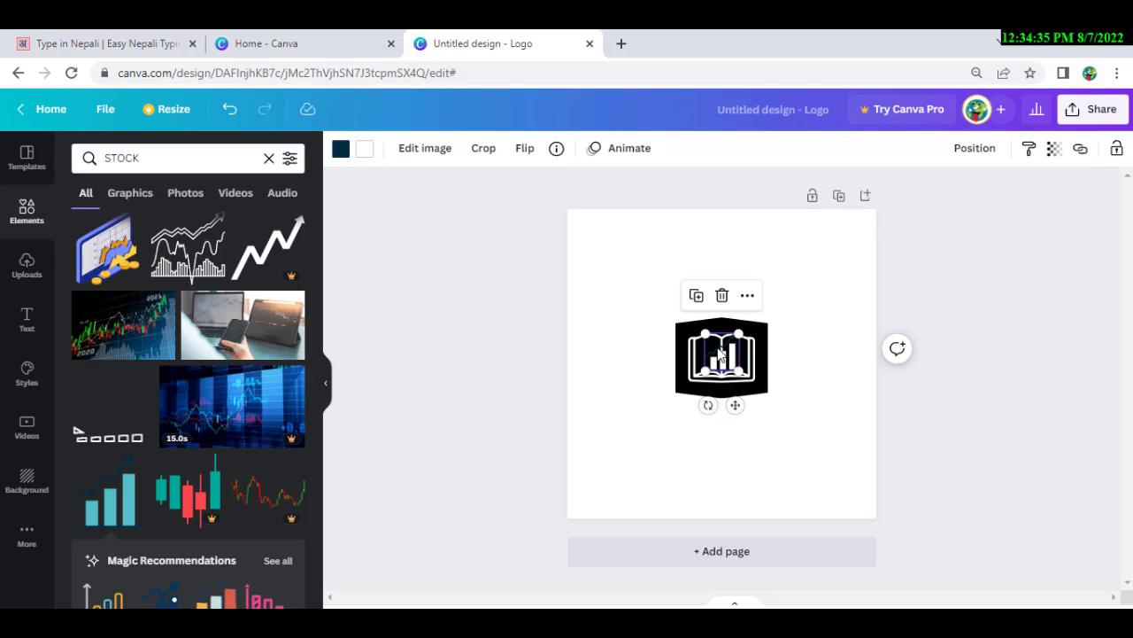
pyautogui.doubleClick(722, 355)
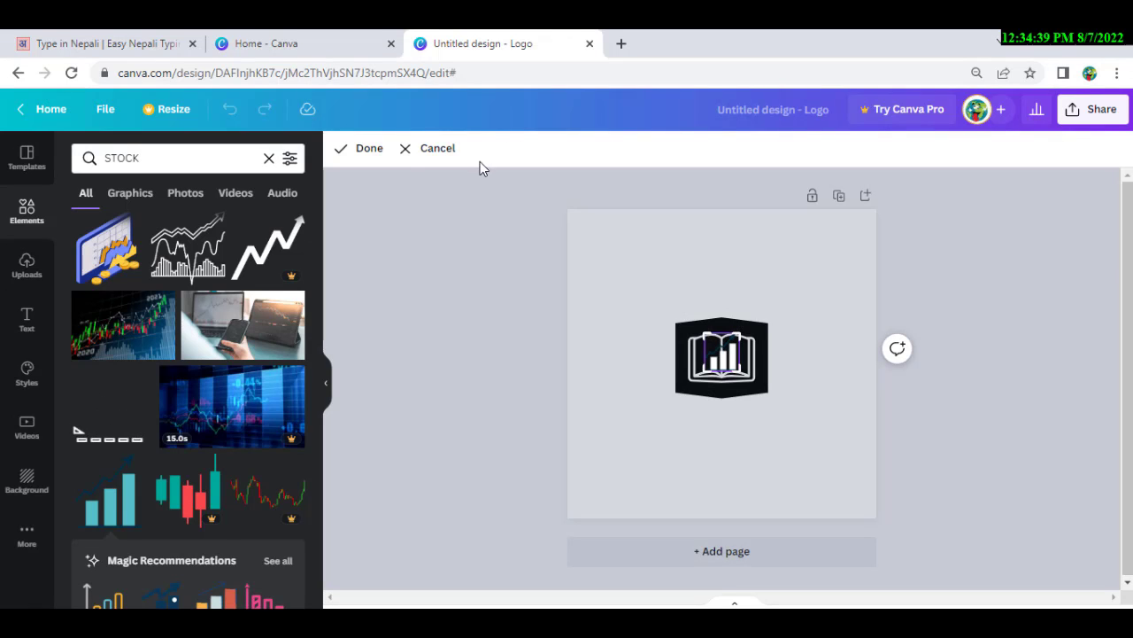
pyautogui.click(364, 155)
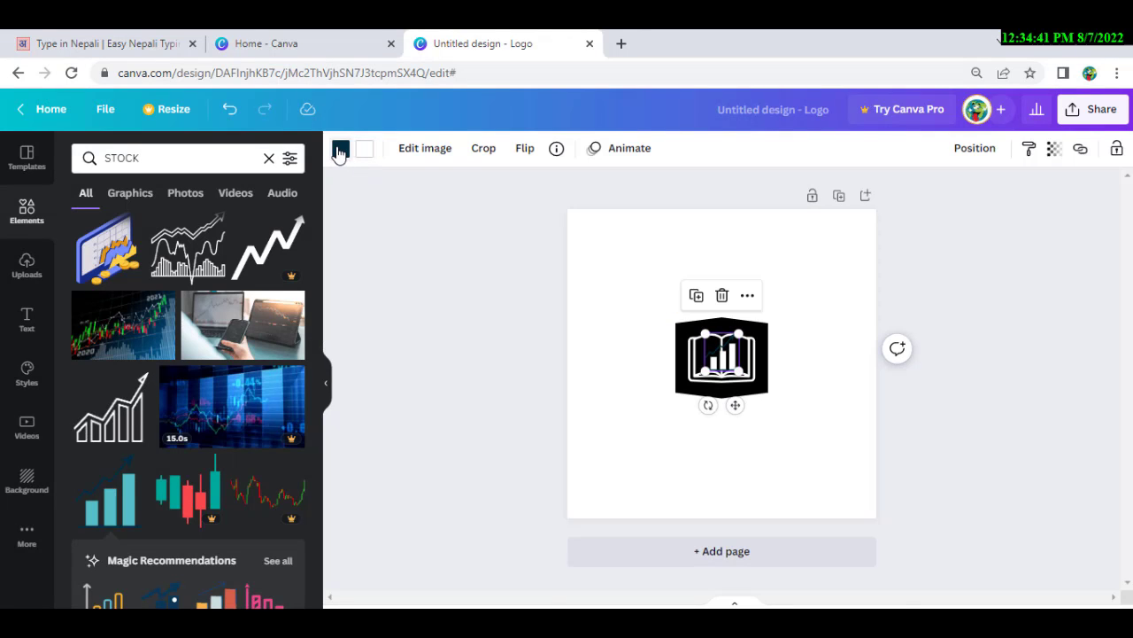
pyautogui.click(340, 151)
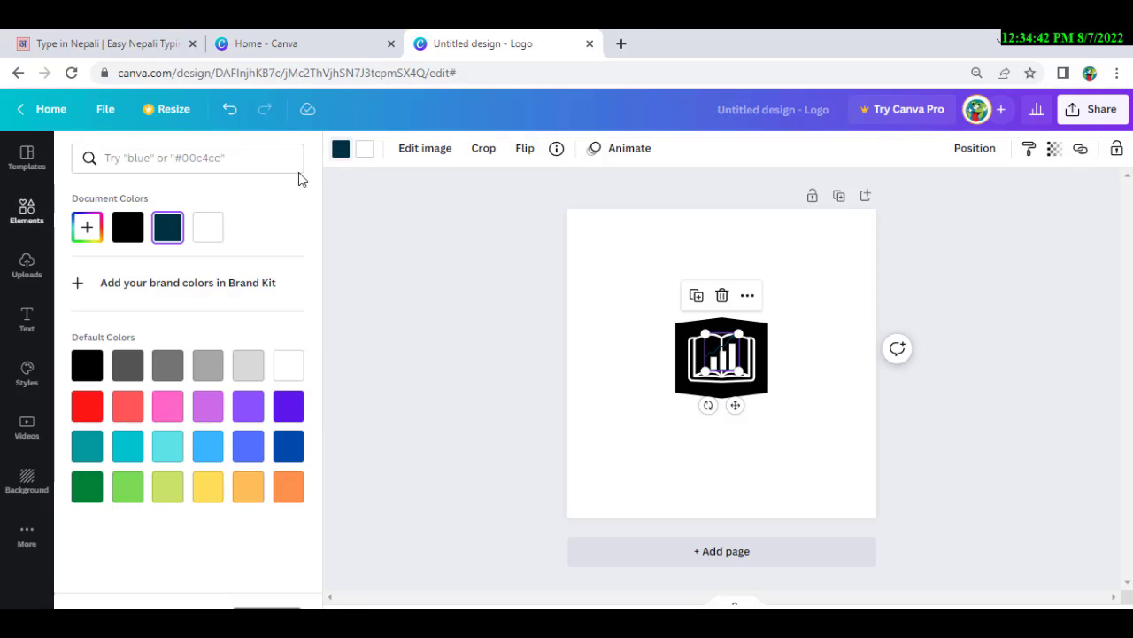
pyautogui.click(285, 371)
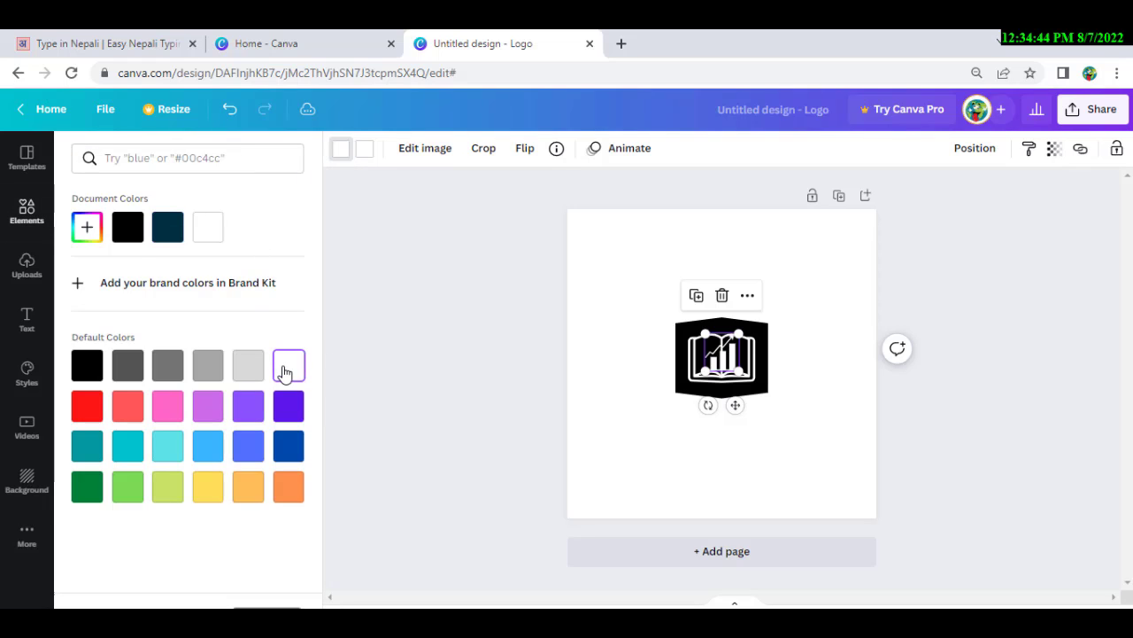
pyautogui.click(648, 424)
pyautogui.click(856, 379)
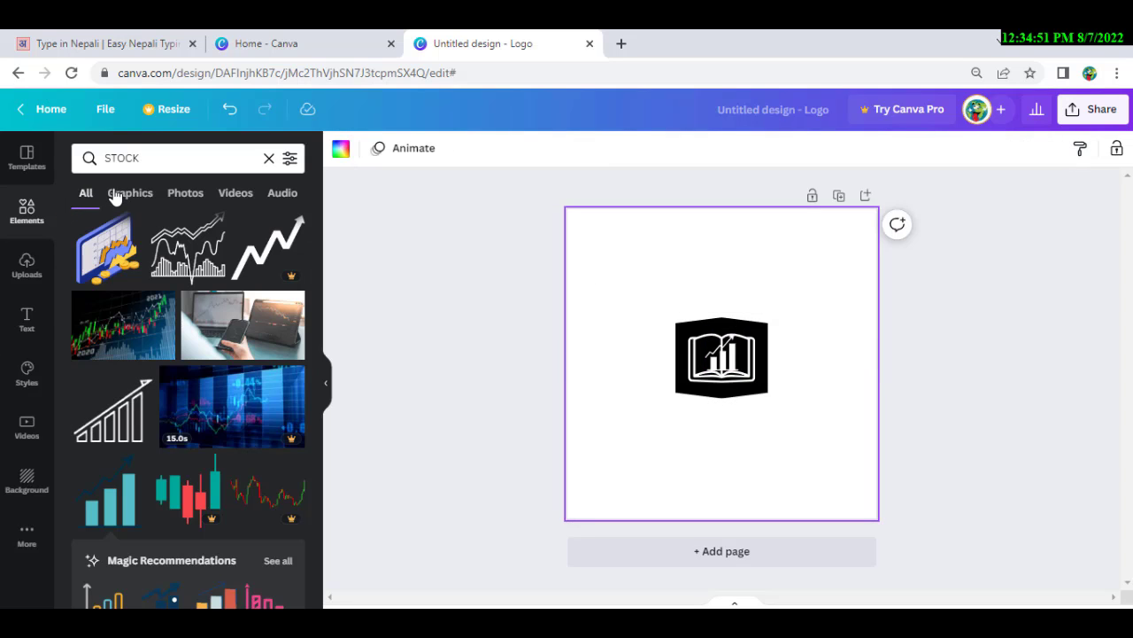
# Step: Search the elements for the suggested term cicrle and add the thin circle outline to the page
pyautogui.click(164, 156)
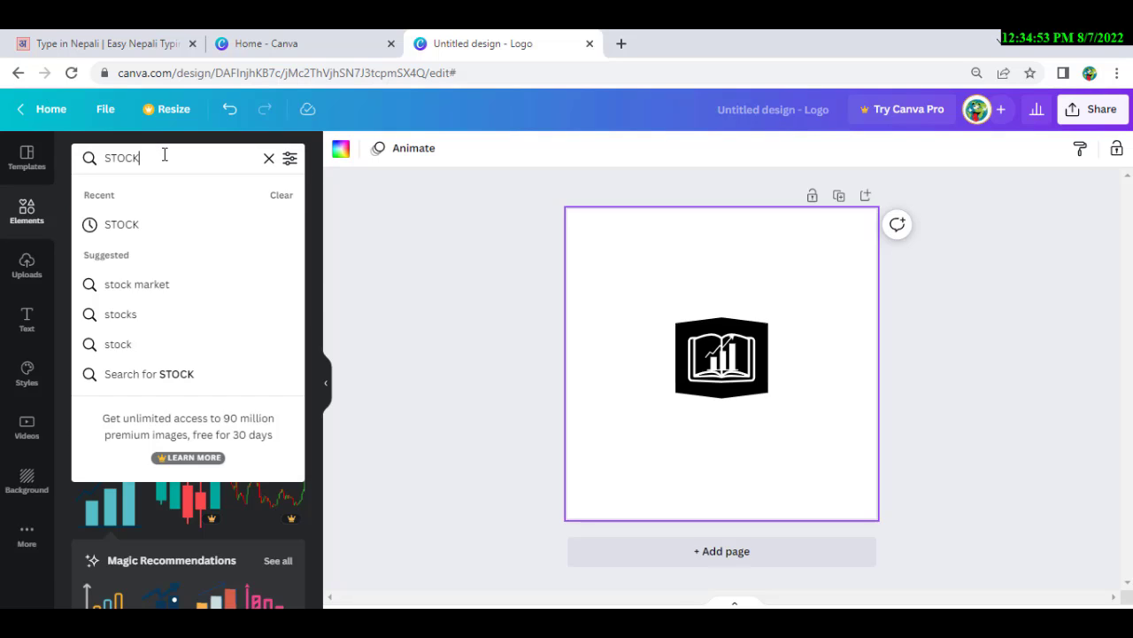
pyautogui.doubleClick(164, 155)
pyautogui.write('CIC')
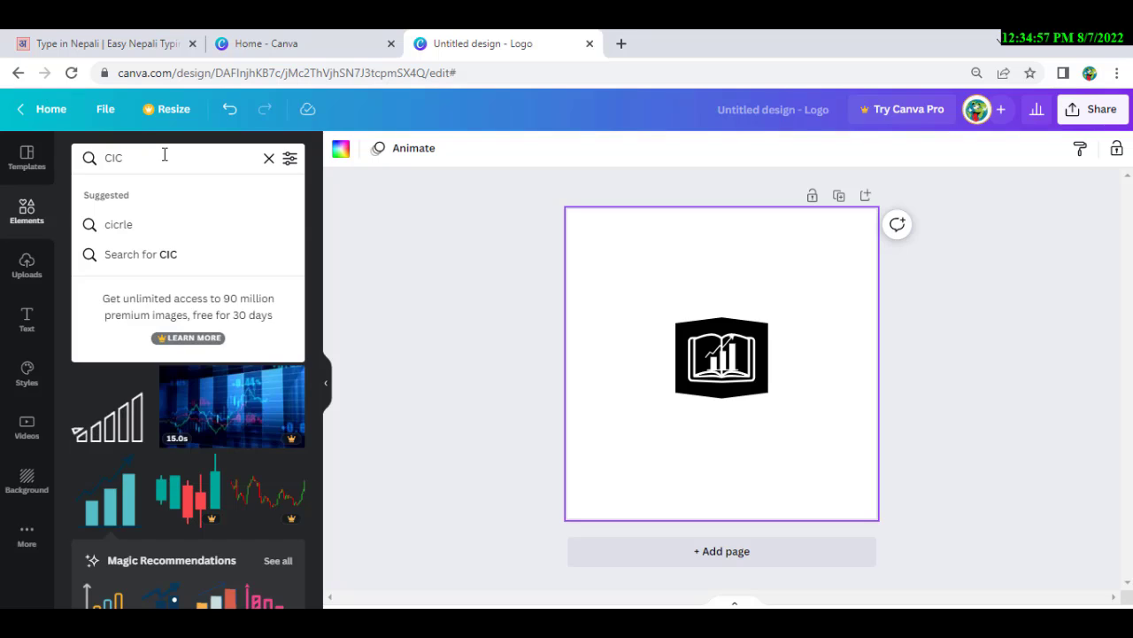
pyautogui.click(155, 237)
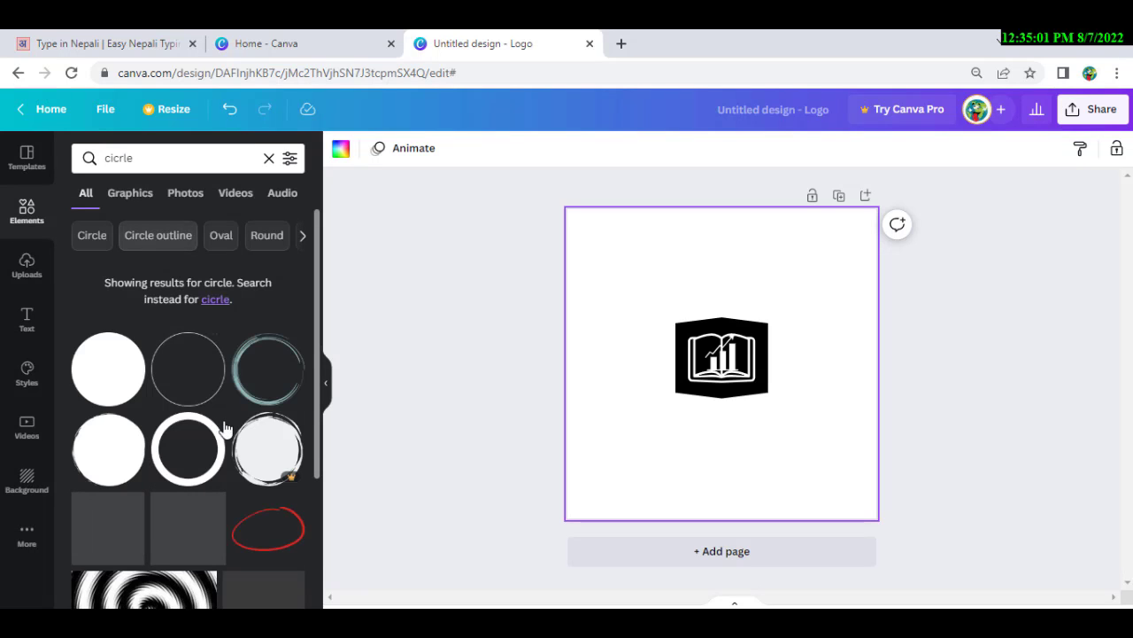
pyautogui.click(192, 398)
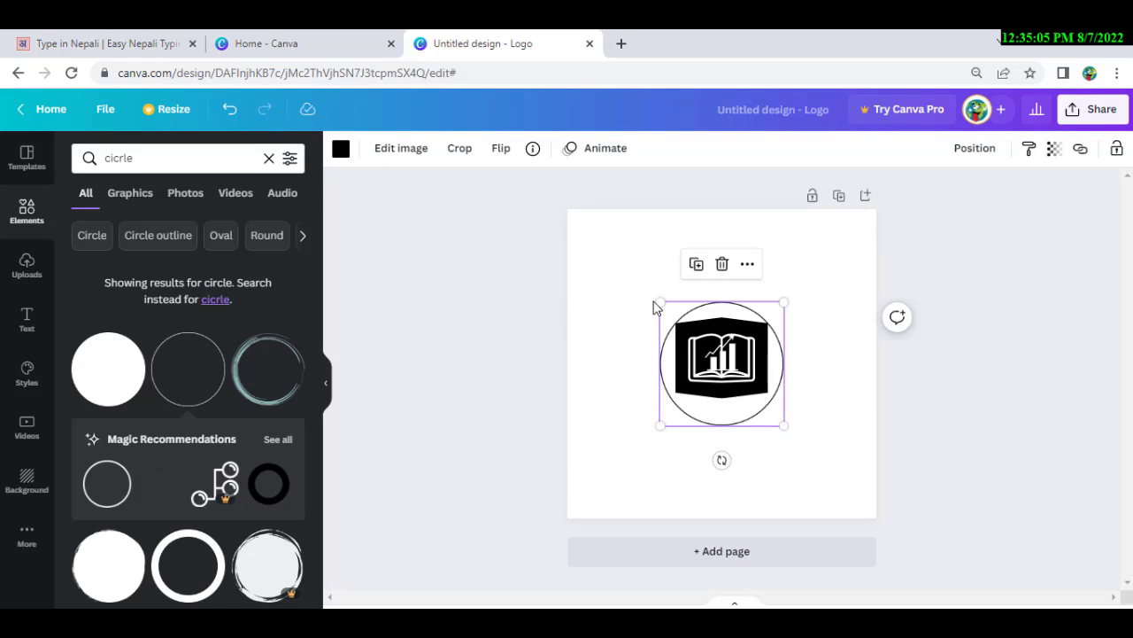
# Step: Enlarge the circle outline and position it around the black block with room above and below
pyautogui.moveTo(782, 304)
pyautogui.mouseDown()
pyautogui.moveTo(814, 268)
pyautogui.moveTo(770, 305)
pyautogui.mouseUp()
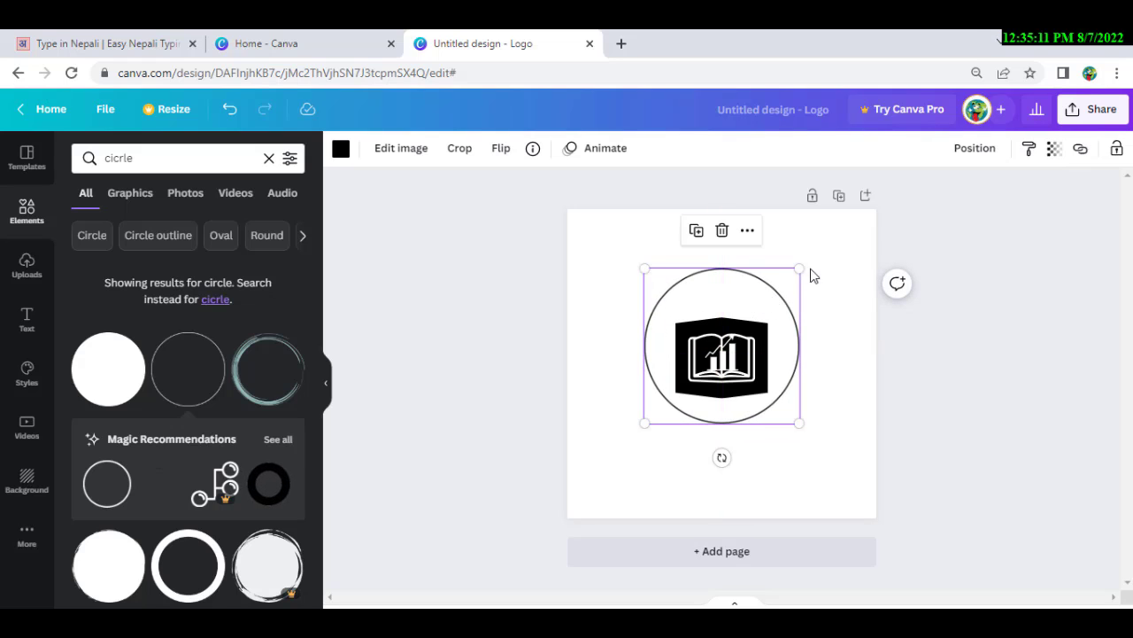
pyautogui.moveTo(800, 268); pyautogui.dragTo(858, 256)
pyautogui.moveTo(789, 304)
pyautogui.mouseDown()
pyautogui.moveTo(785, 331)
pyautogui.moveTo(789, 322)
pyautogui.mouseUp()
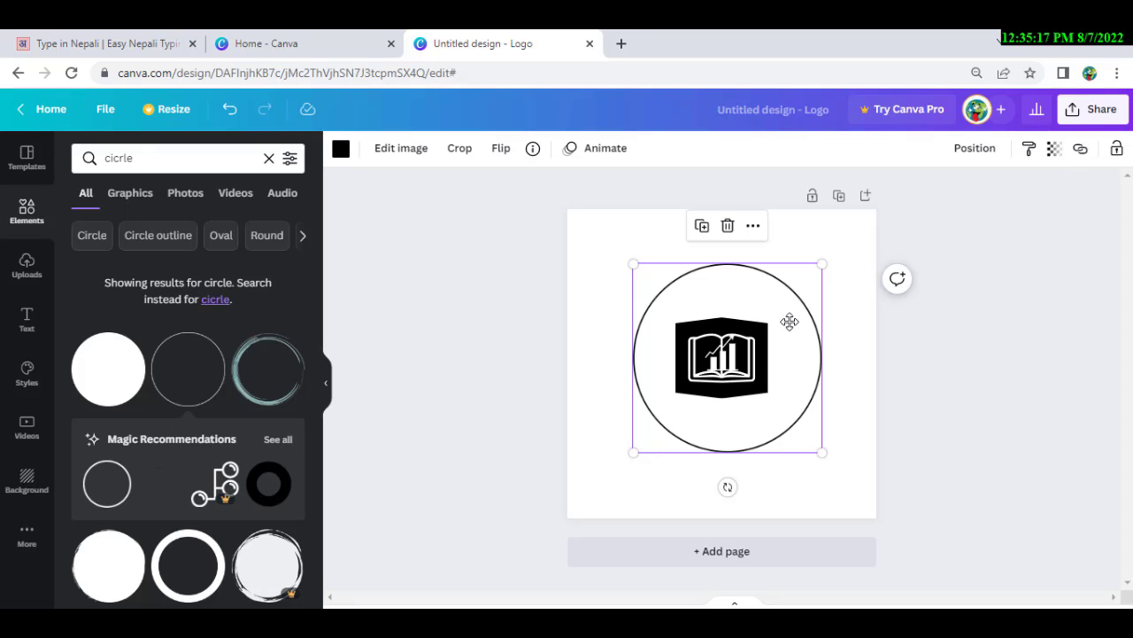
# Step: Add a heading to the page reading YA NEPALI
pyautogui.click(27, 321)
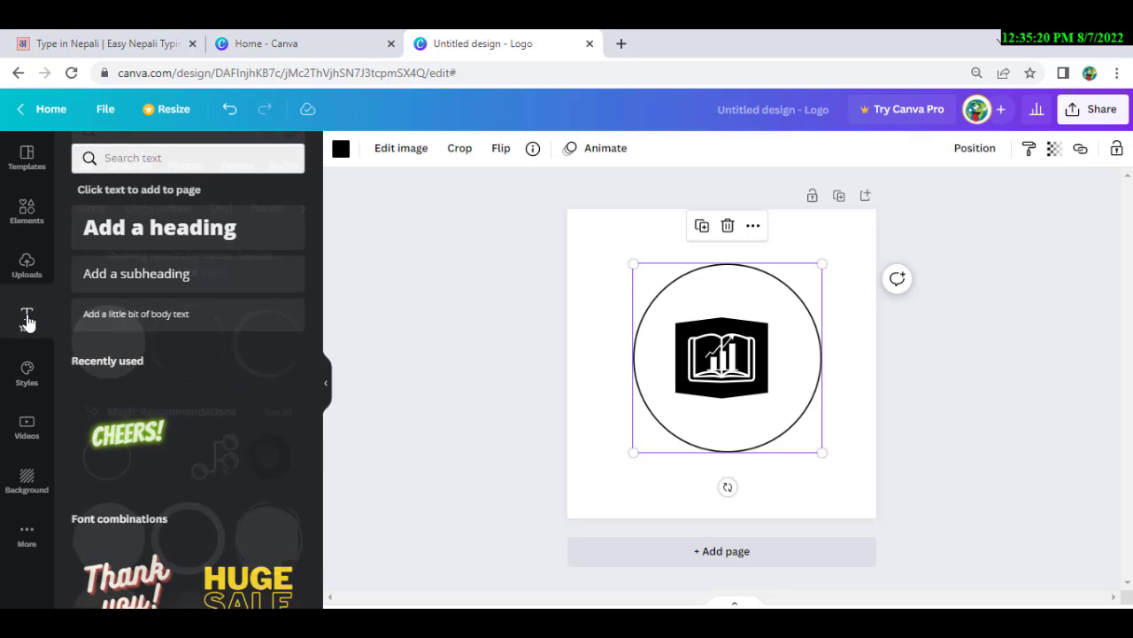
pyautogui.click(167, 238)
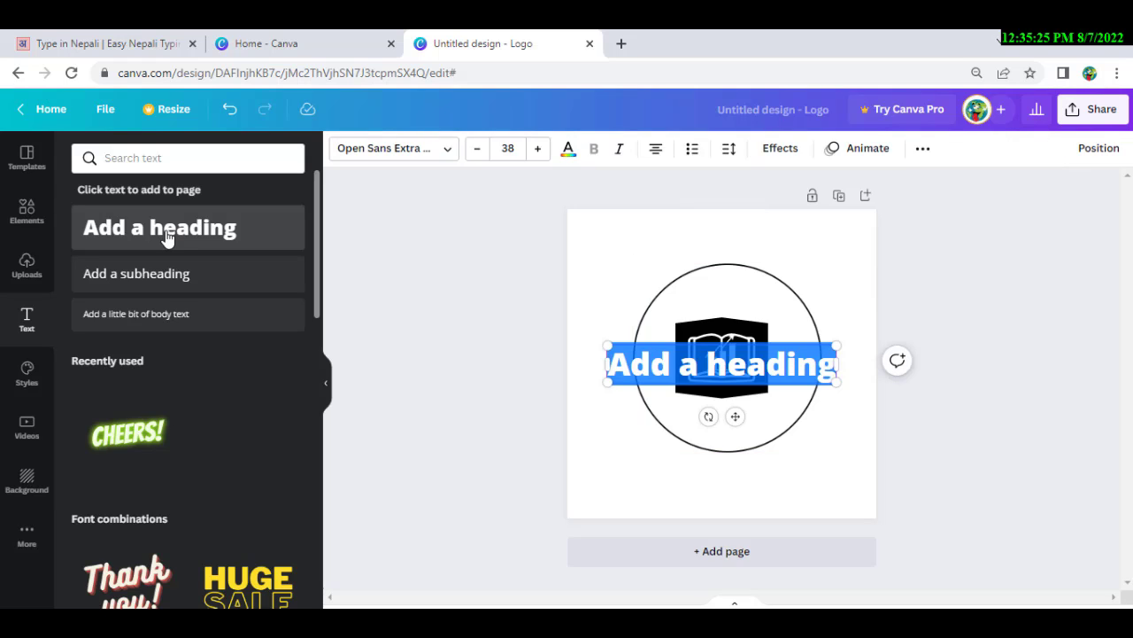
pyautogui.hotkey('ctrl', 'v')
pyautogui.write('NEPALI')
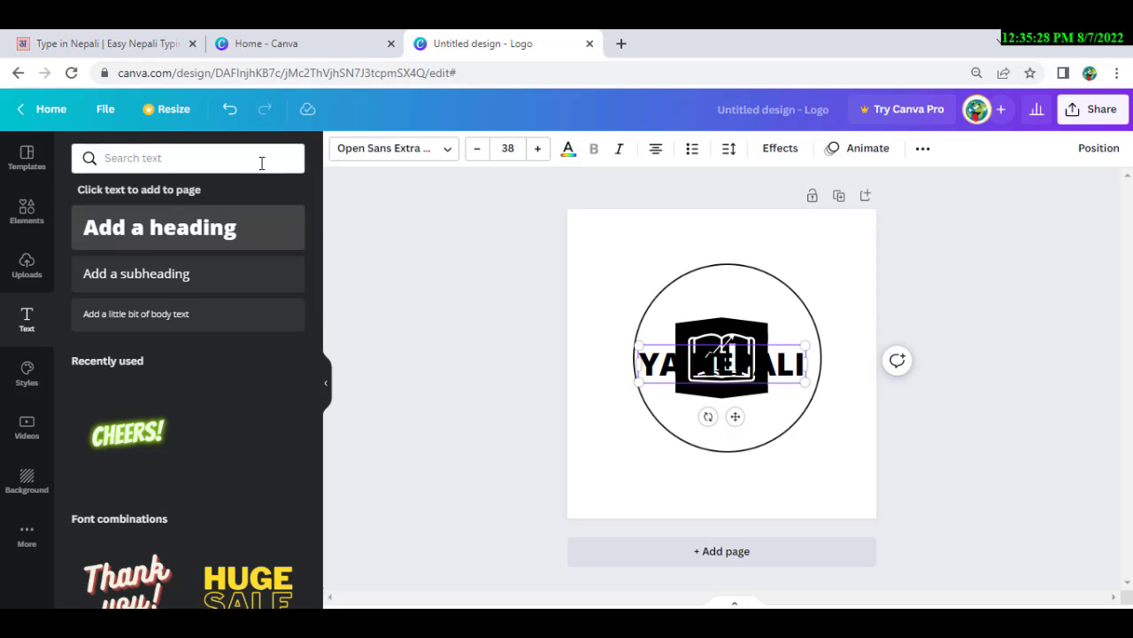
# Step: Try Open Sans Light and Anton on the YA NEPALI heading and set its font to Alegreya Sans Regular
pyautogui.click(374, 157)
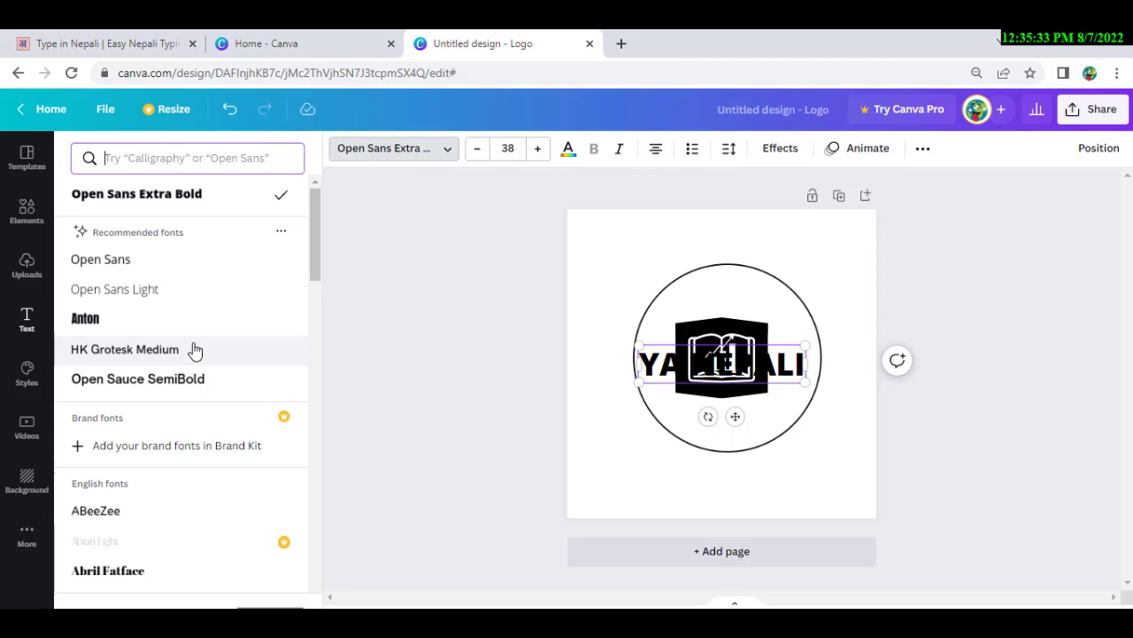
pyautogui.click(134, 292)
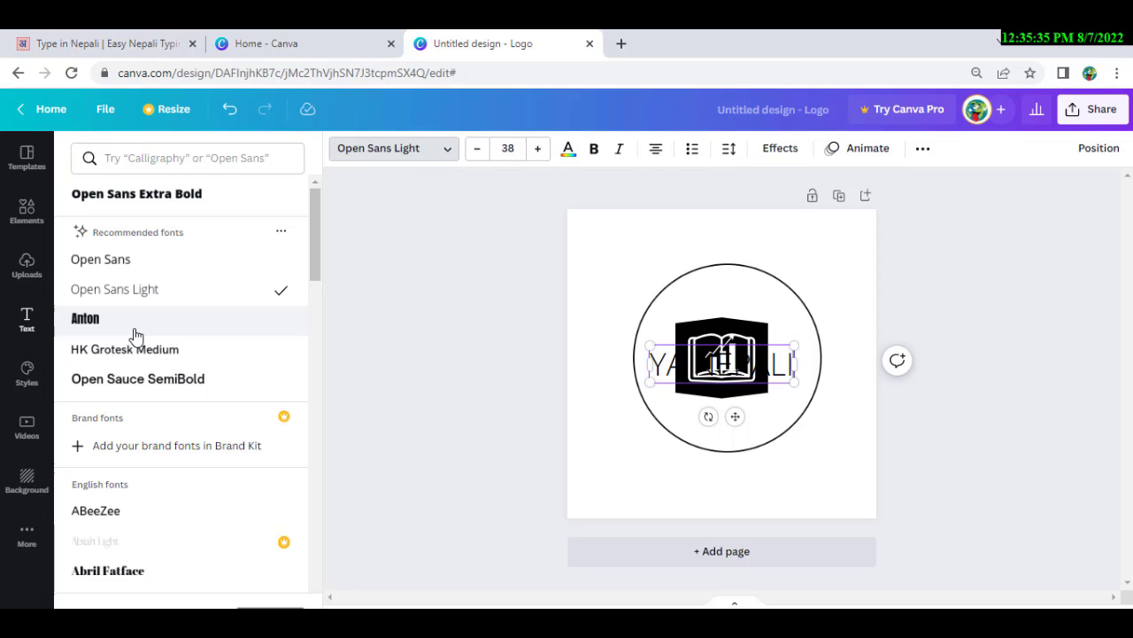
pyautogui.click(134, 335)
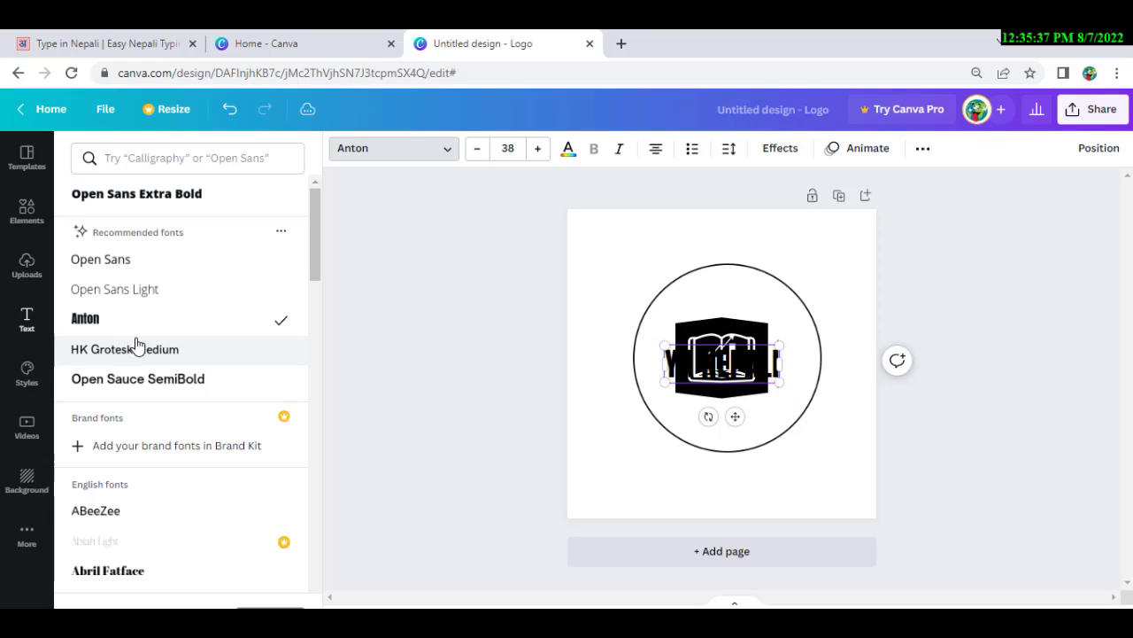
pyautogui.click(134, 291)
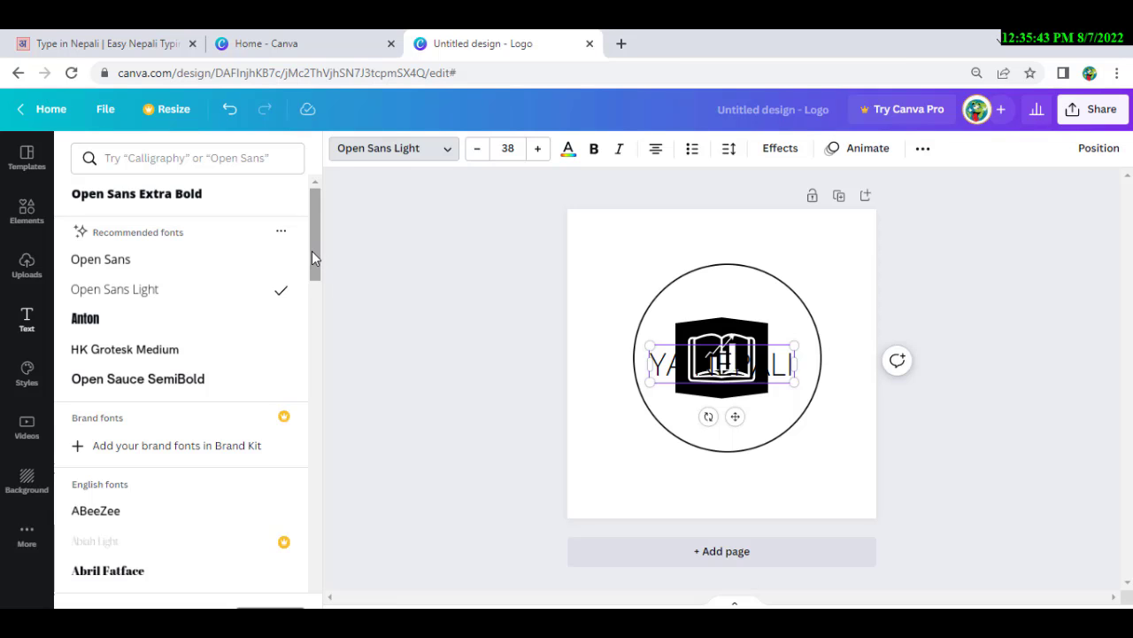
pyautogui.moveTo(311, 257); pyautogui.dragTo(312, 537)
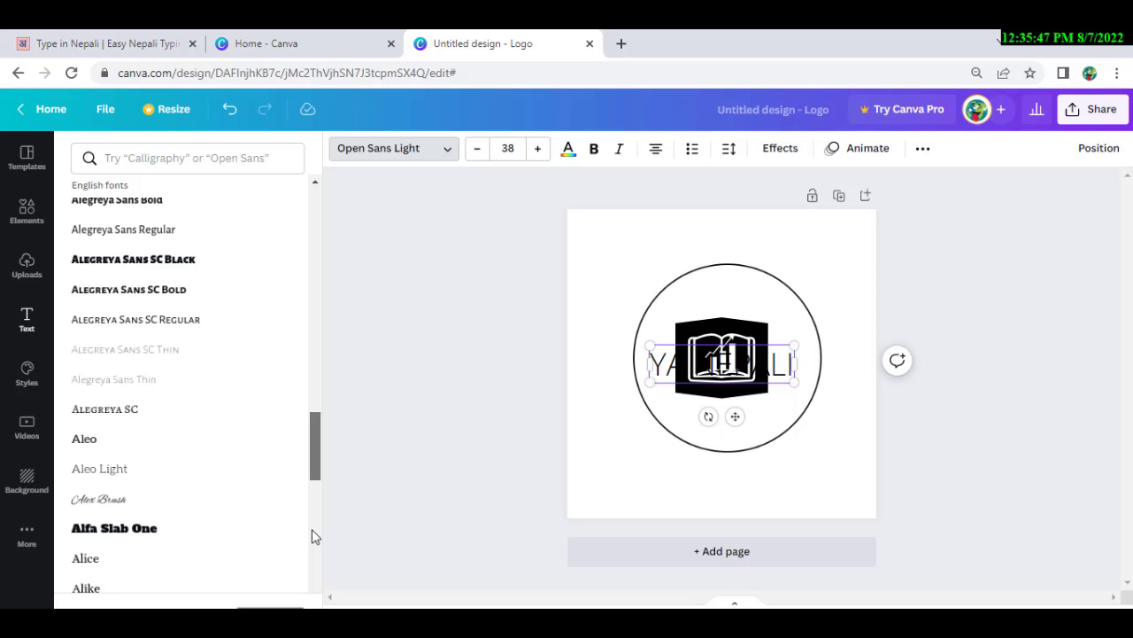
pyautogui.click(200, 234)
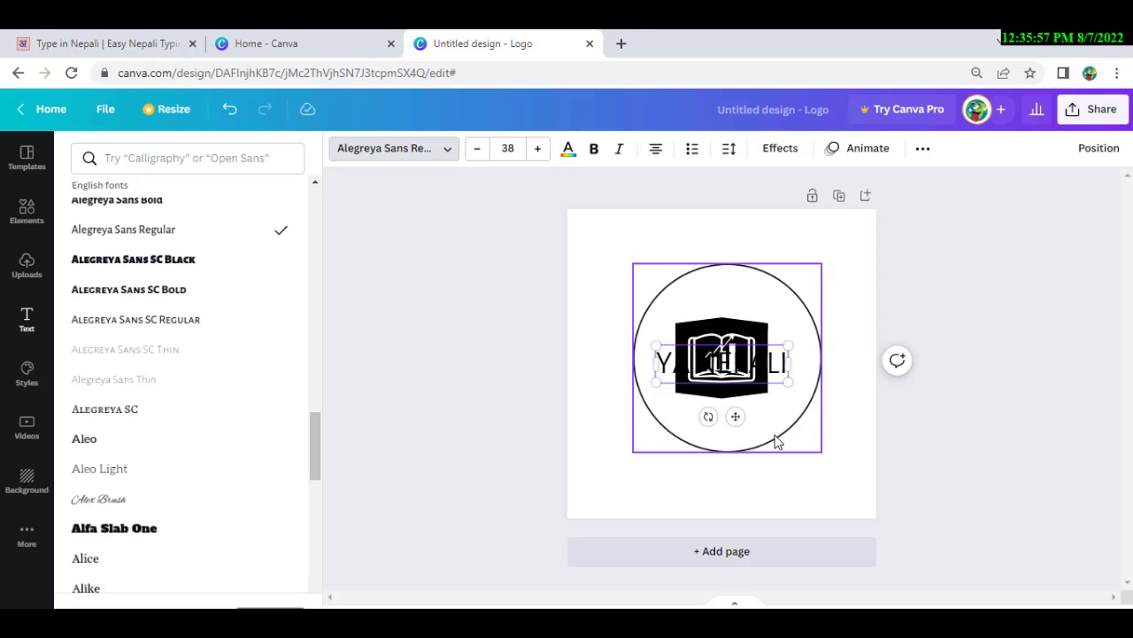
# Step: Curve the YA NEPALI heading and fit it at size 45.2 along the circle's upper arc above the block
pyautogui.click(796, 150)
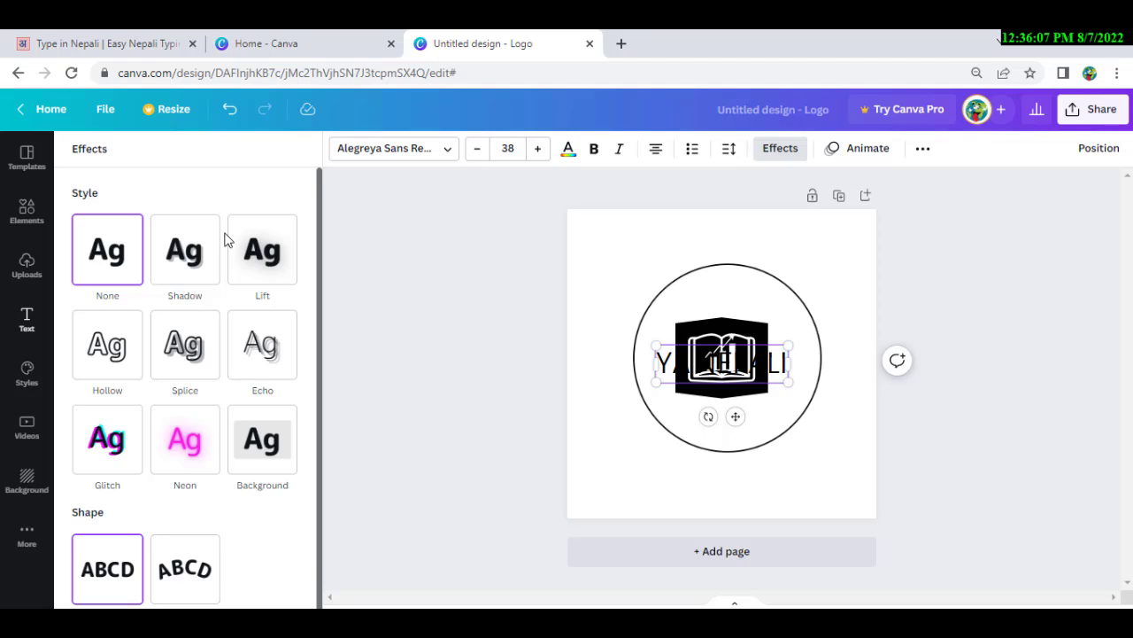
pyautogui.click(190, 570)
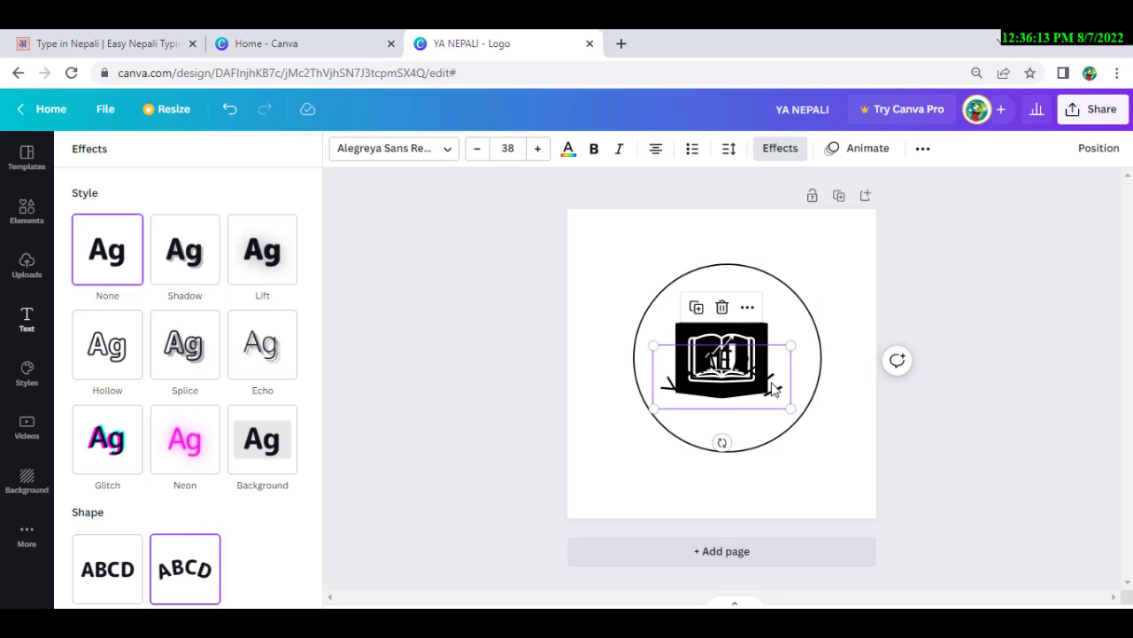
pyautogui.moveTo(771, 384); pyautogui.dragTo(805, 370)
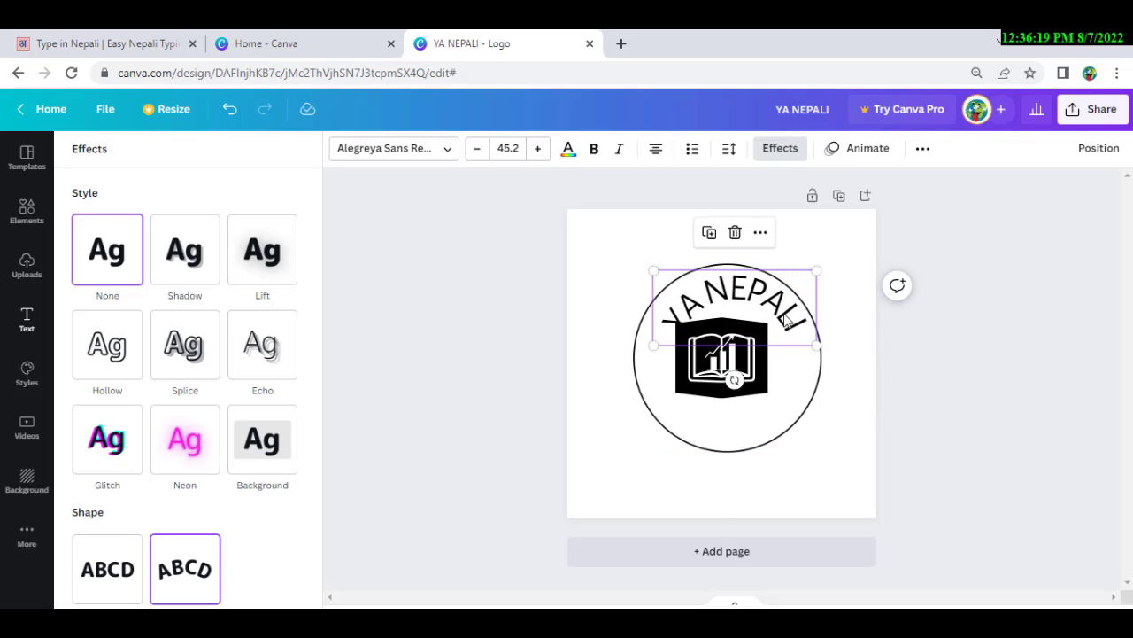
pyautogui.moveTo(787, 315); pyautogui.dragTo(776, 315)
pyautogui.click(861, 376)
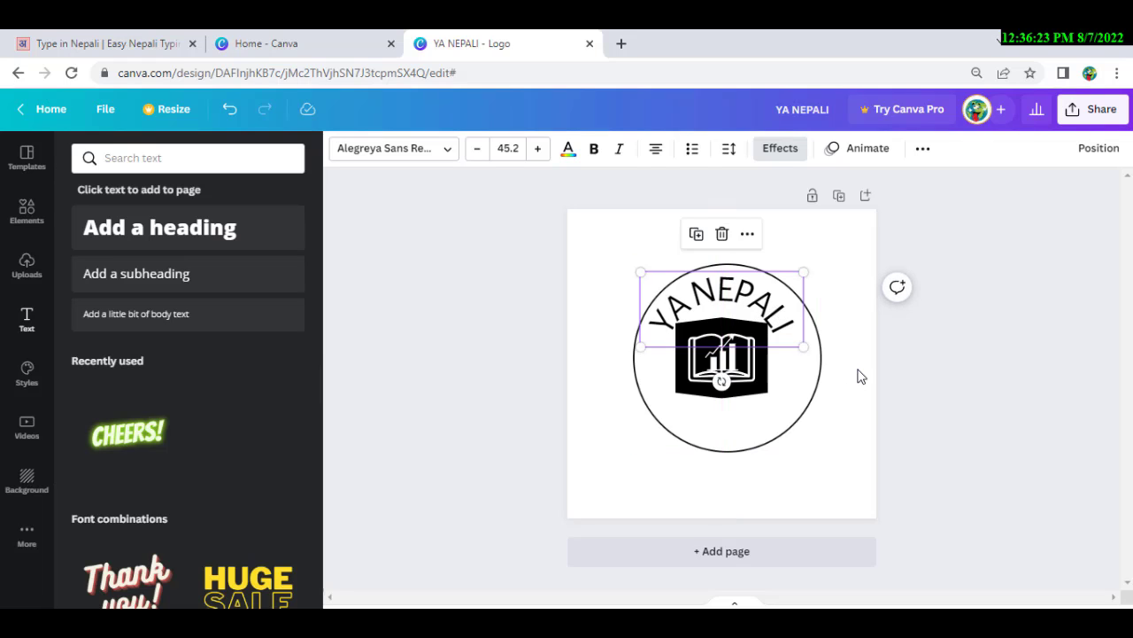
pyautogui.click(858, 377)
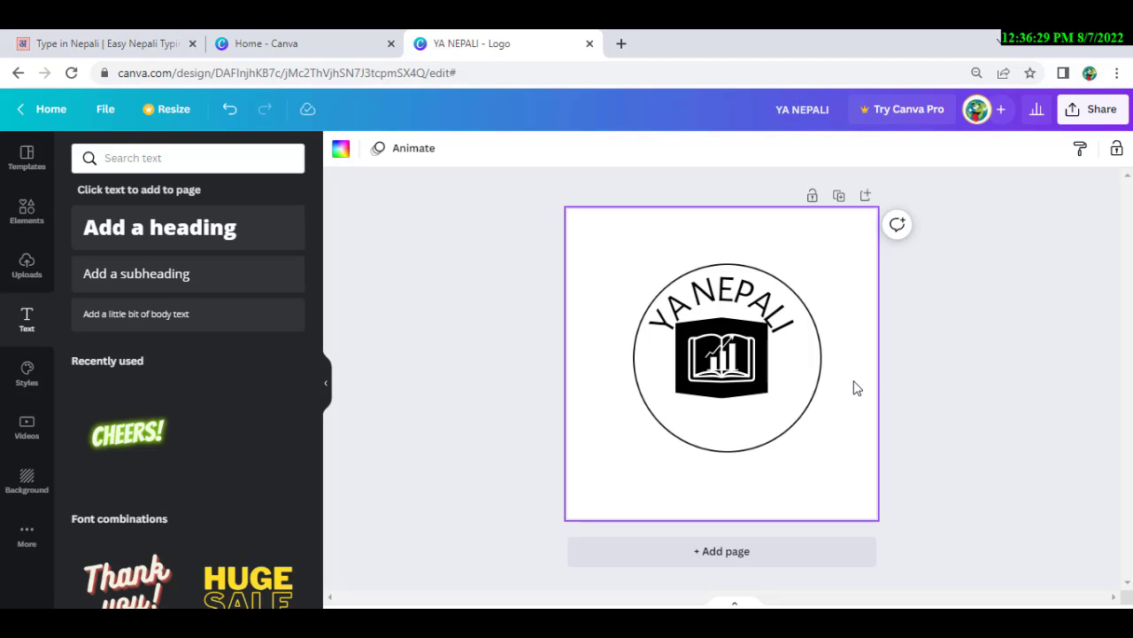
# Step: Add a subheading reading LEARN, GROW, INVEST and place it just below the black block
pyautogui.click(242, 296)
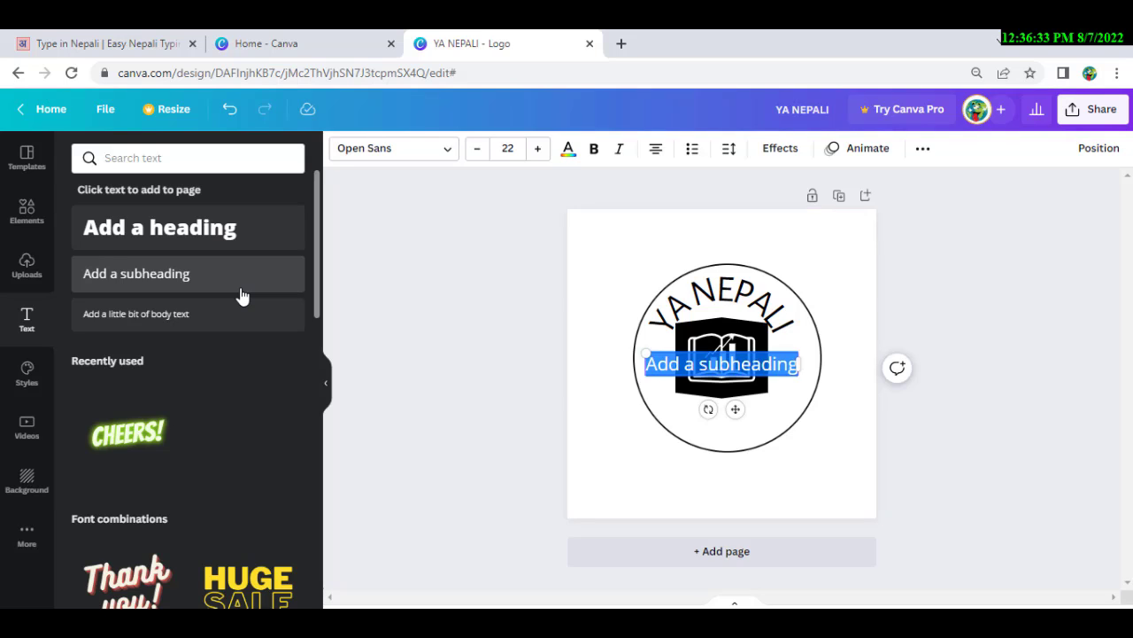
pyautogui.write('LEARN')
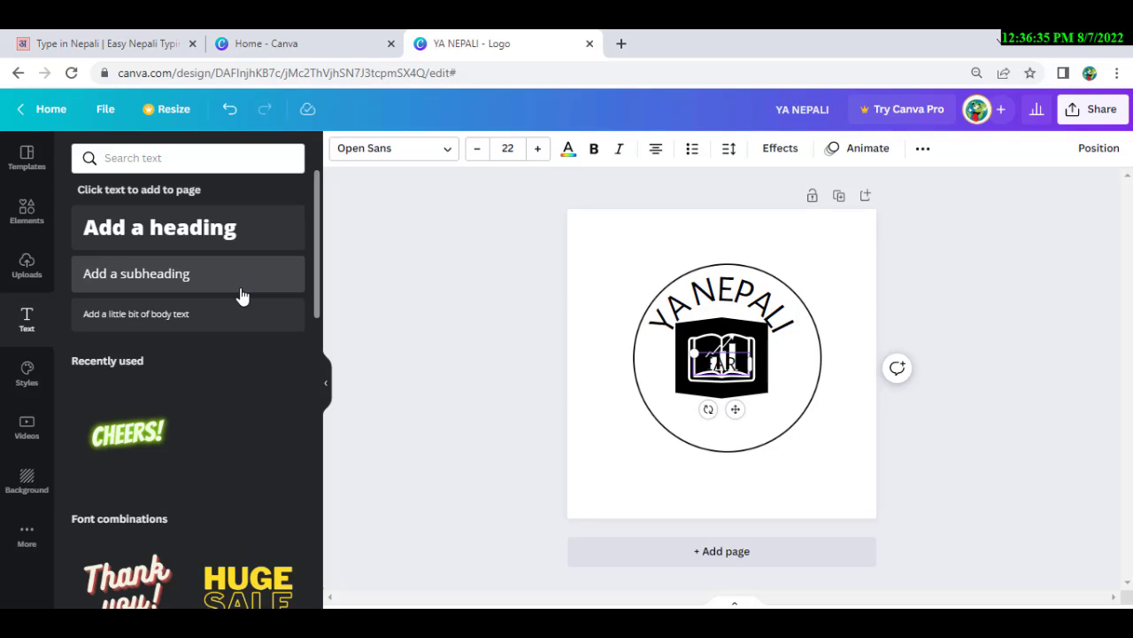
pyautogui.write(' GROW')
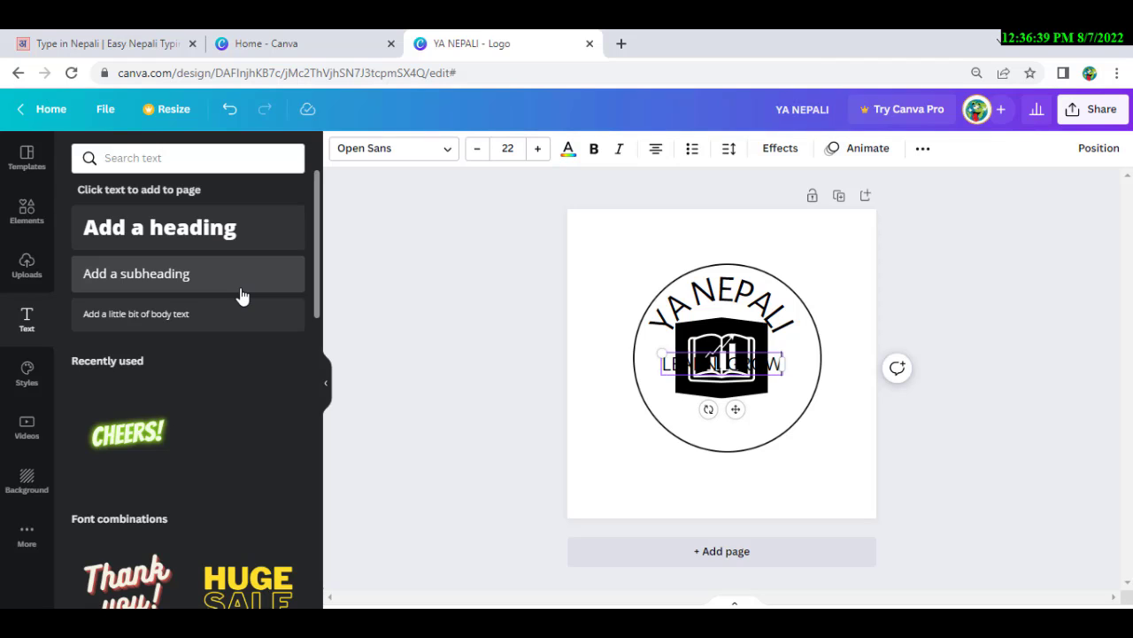
pyautogui.write(' INVEST')
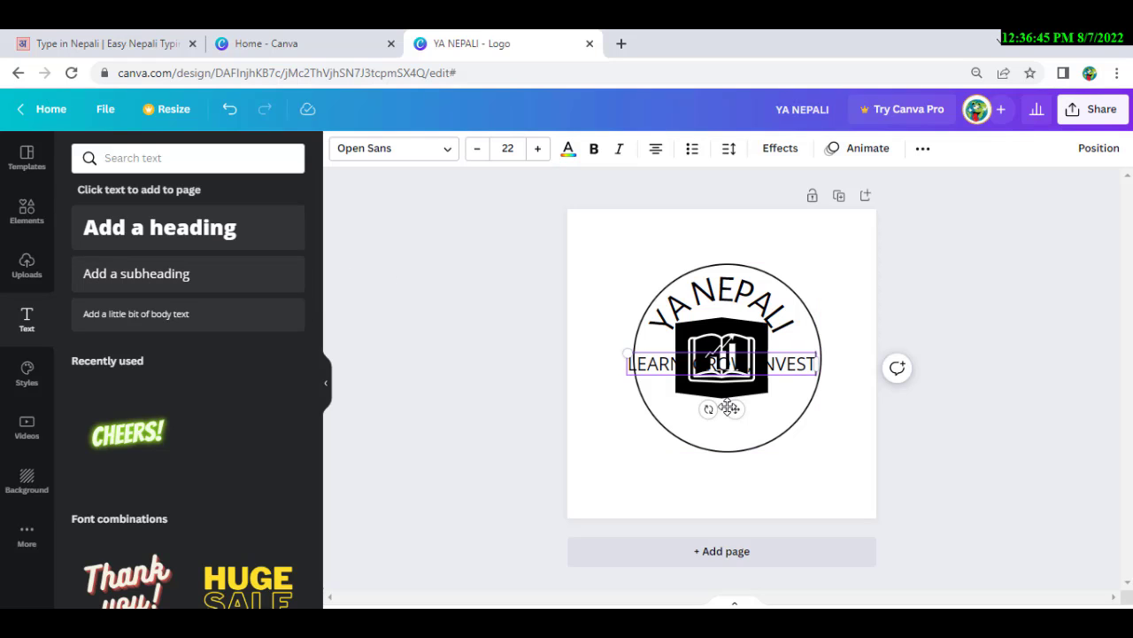
pyautogui.moveTo(733, 408); pyautogui.dragTo(732, 458)
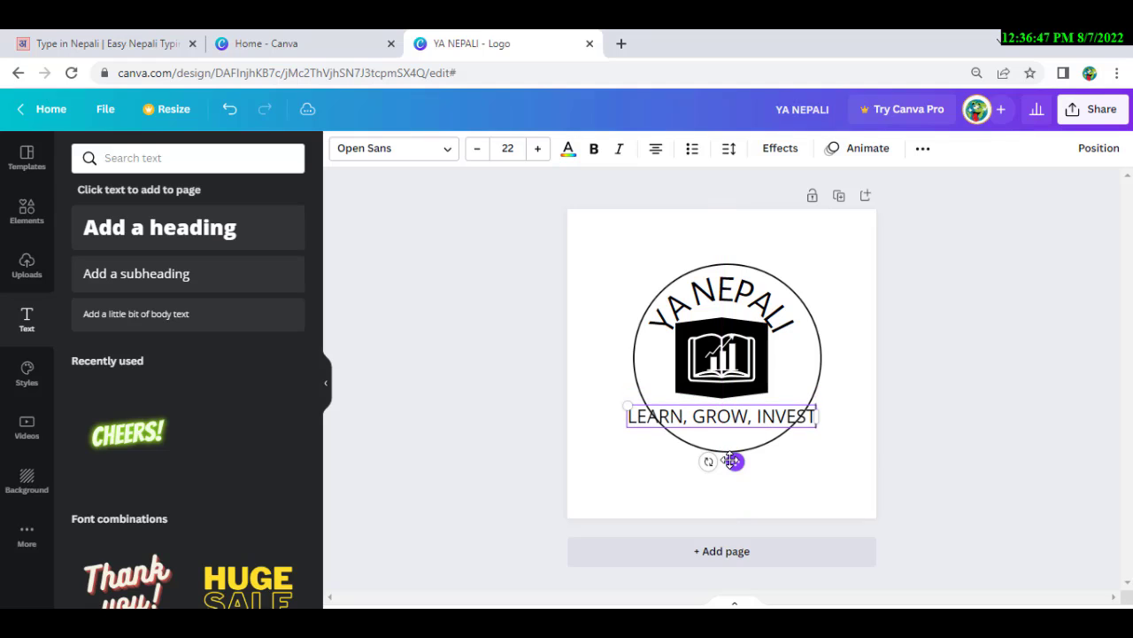
# Step: Set the LEARN, GROW, INVEST subheading's font size to 16 and shift it slightly to fit inside the circle
pyautogui.click(757, 418)
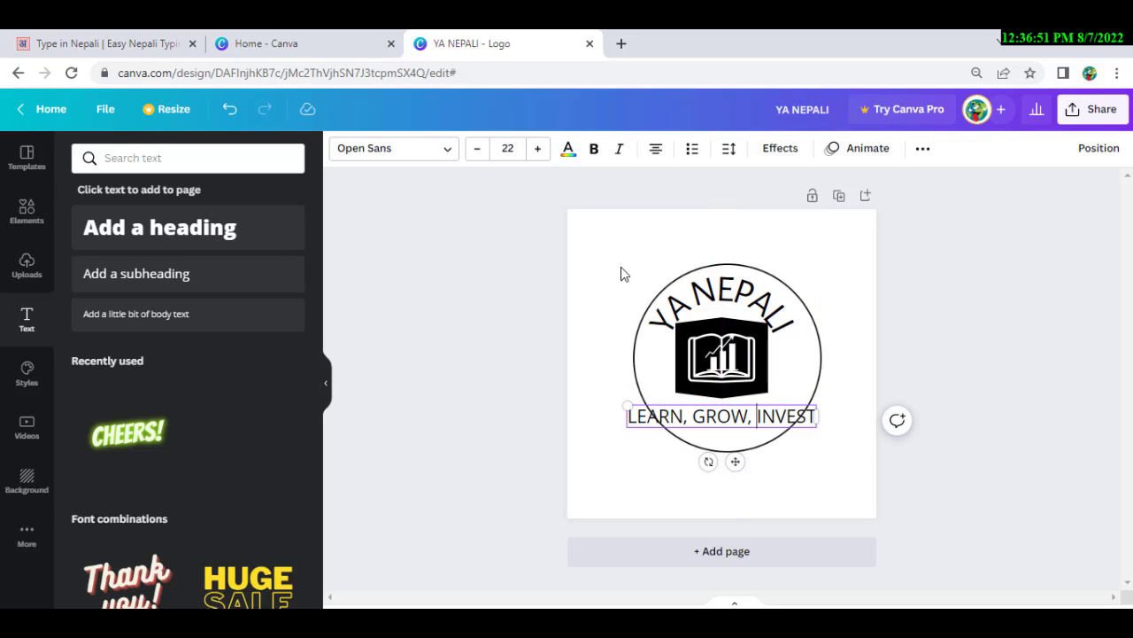
pyautogui.click(536, 154)
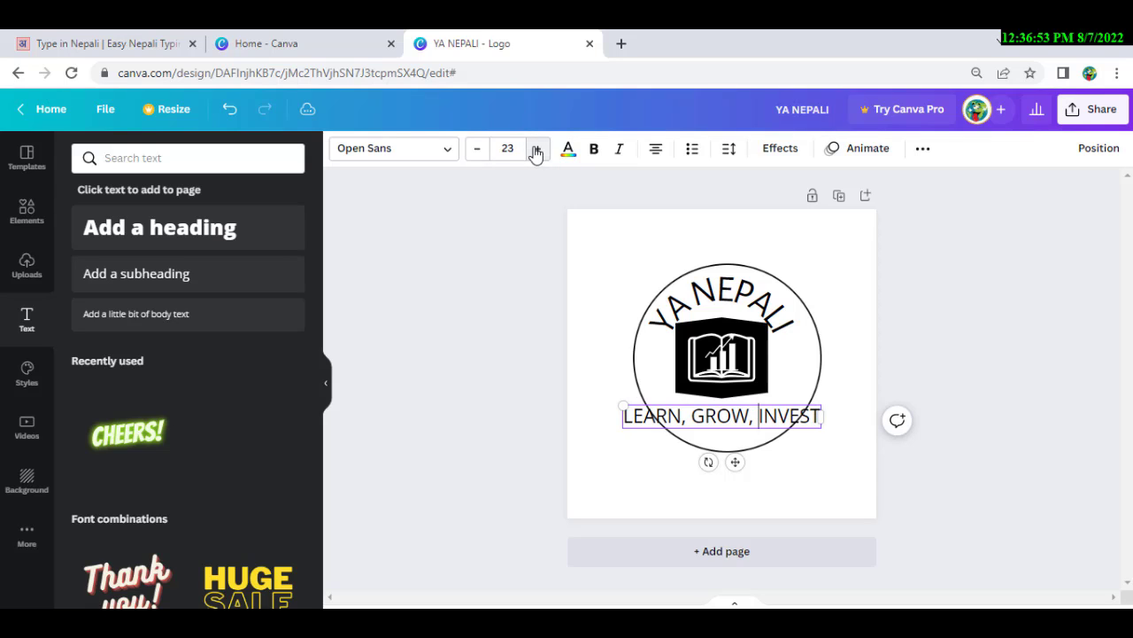
pyautogui.click(480, 159)
pyautogui.click(480, 159)
pyautogui.click(480, 159)
pyautogui.click(479, 157)
pyautogui.click(479, 157)
pyautogui.click(480, 157)
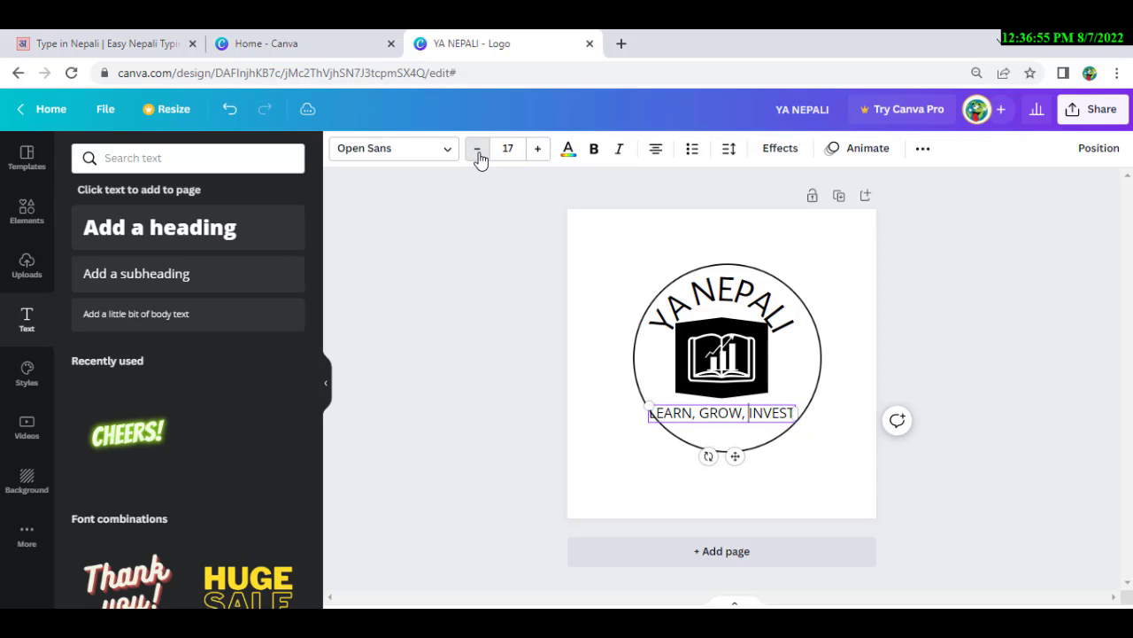
pyautogui.click(480, 157)
pyautogui.click(479, 156)
pyautogui.click(480, 157)
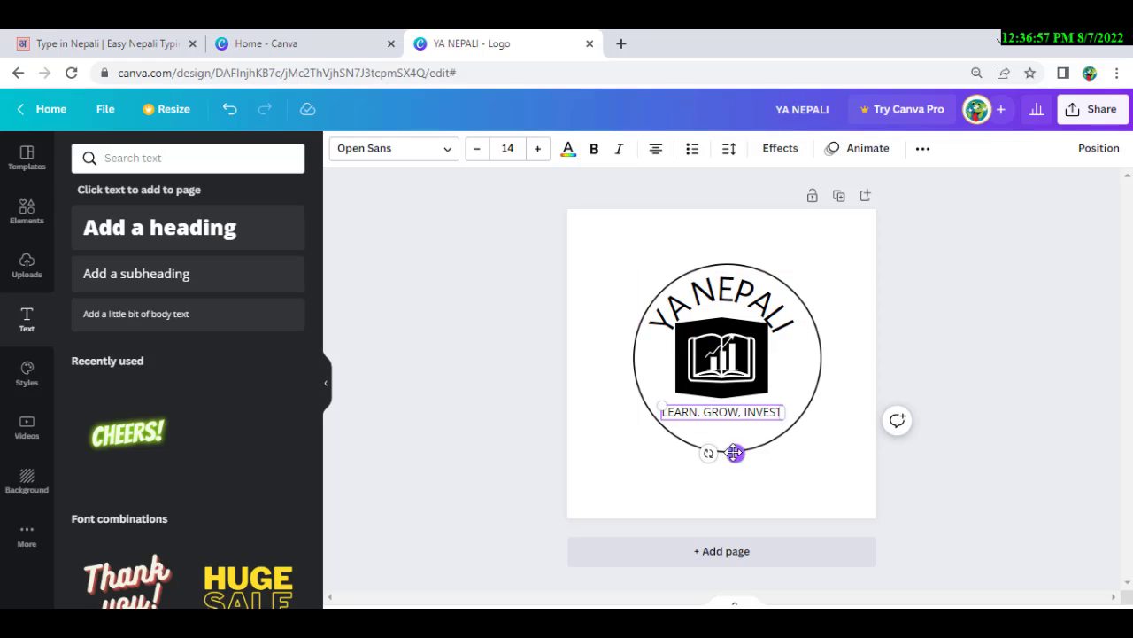
pyautogui.click(536, 148)
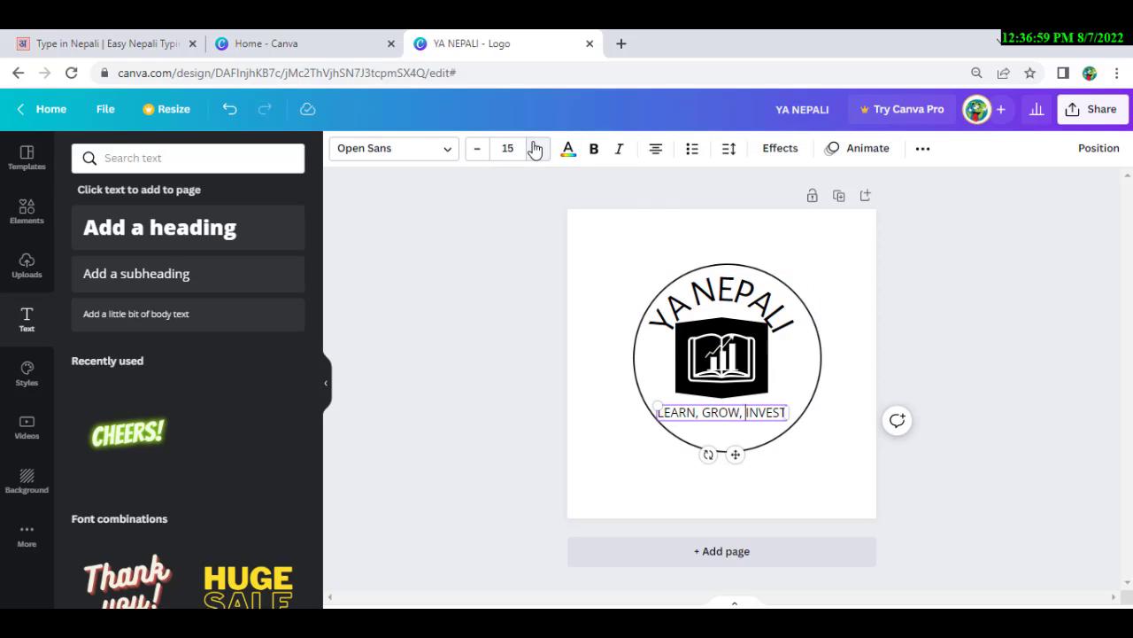
pyautogui.click(536, 149)
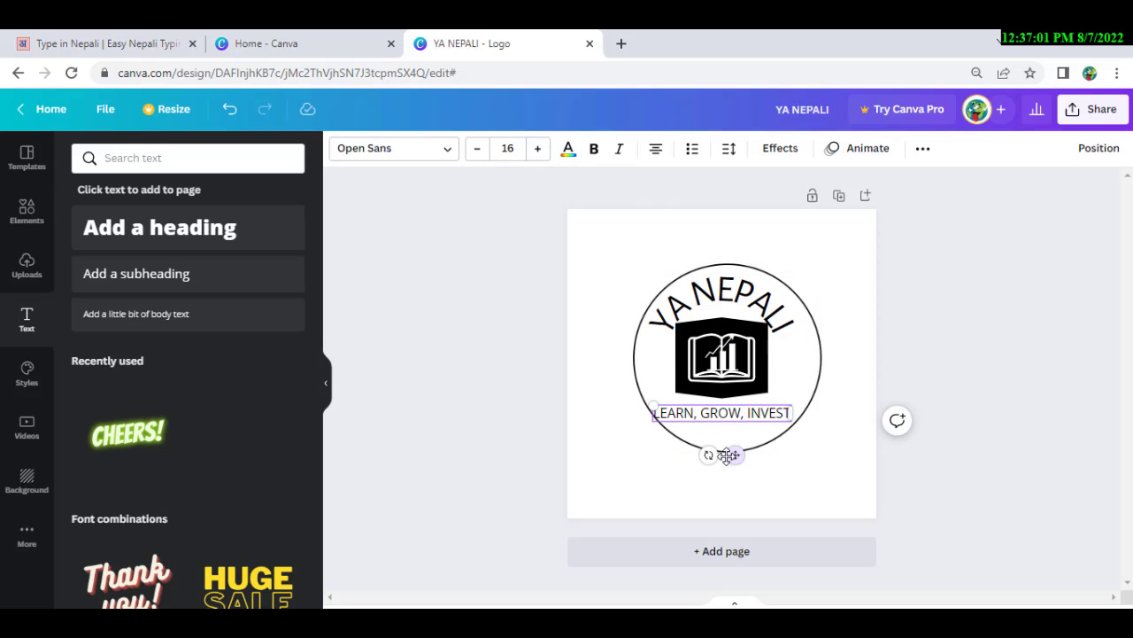
pyautogui.moveTo(738, 455); pyautogui.dragTo(742, 456)
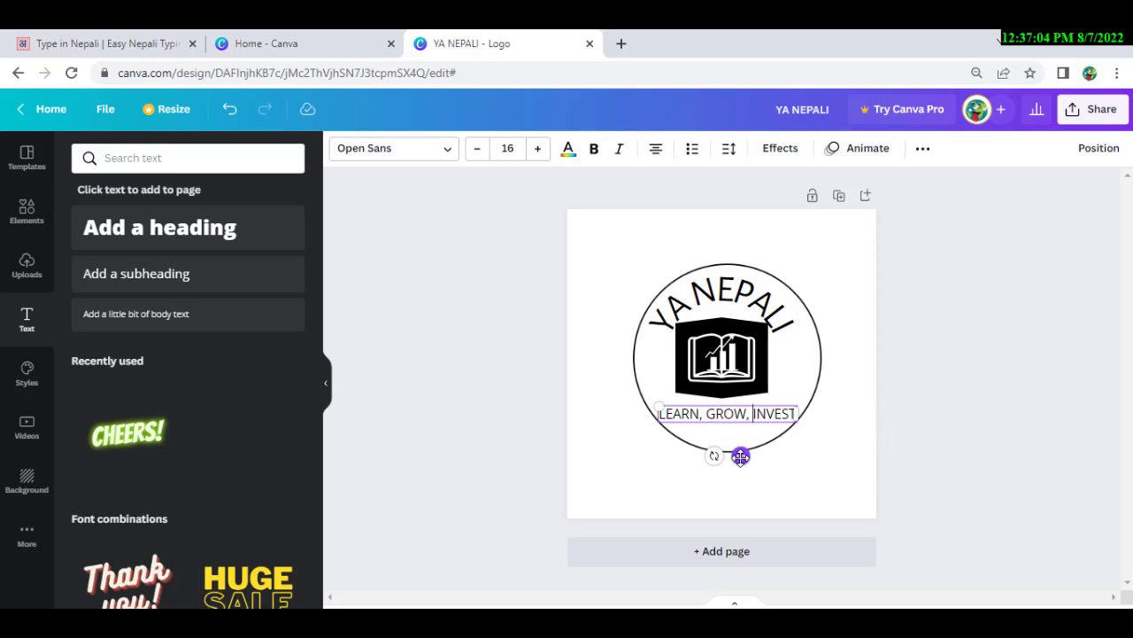
# Step: Preview the logo in full screen and return to the editor
pyautogui.click(872, 390)
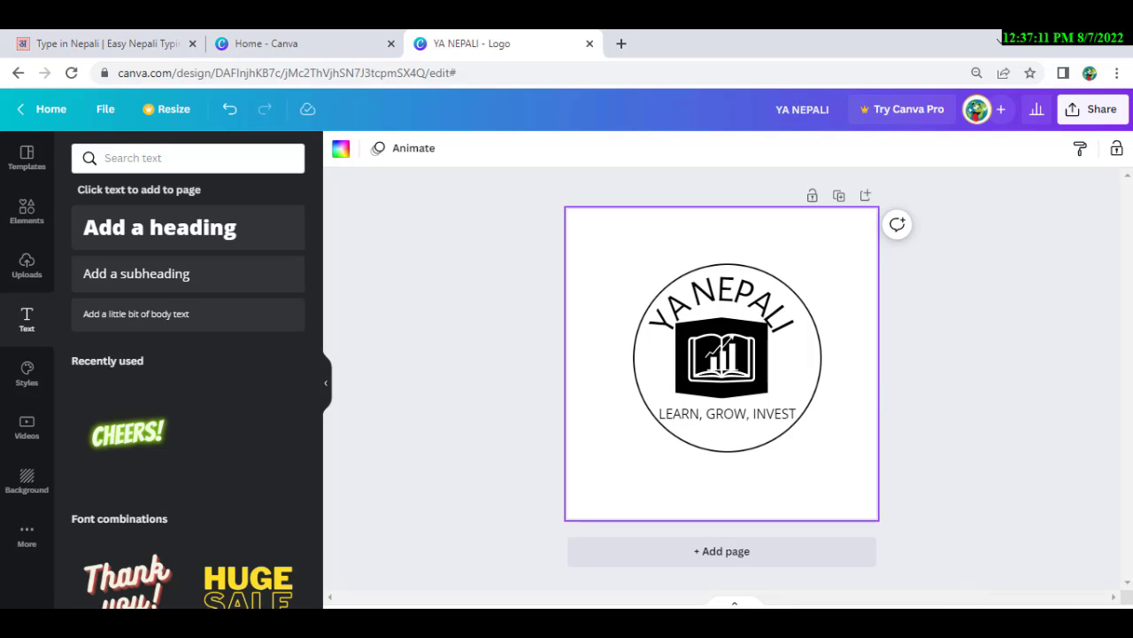
pyautogui.click(1078, 620)
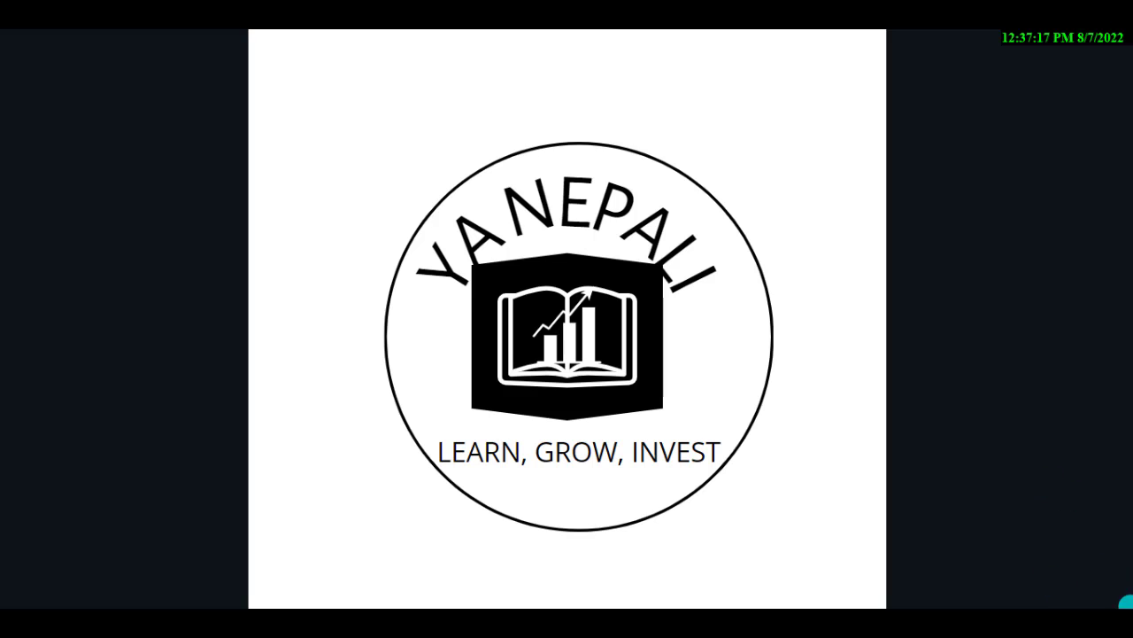
pyautogui.press('Escape')
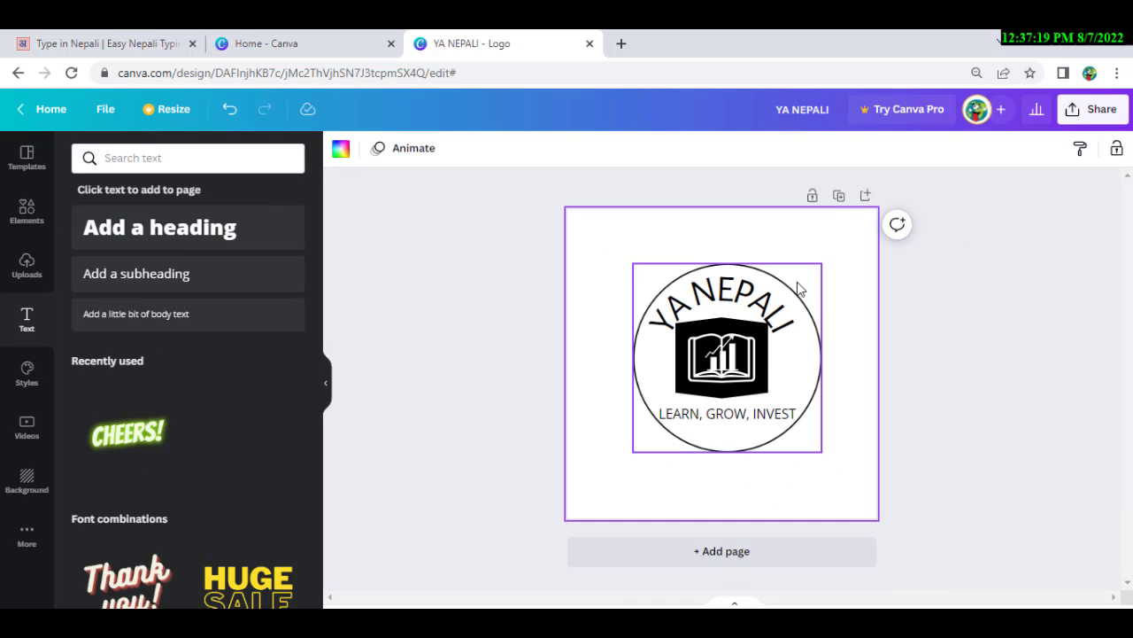
pyautogui.click(751, 295)
pyautogui.moveTo(749, 295); pyautogui.dragTo(744, 291)
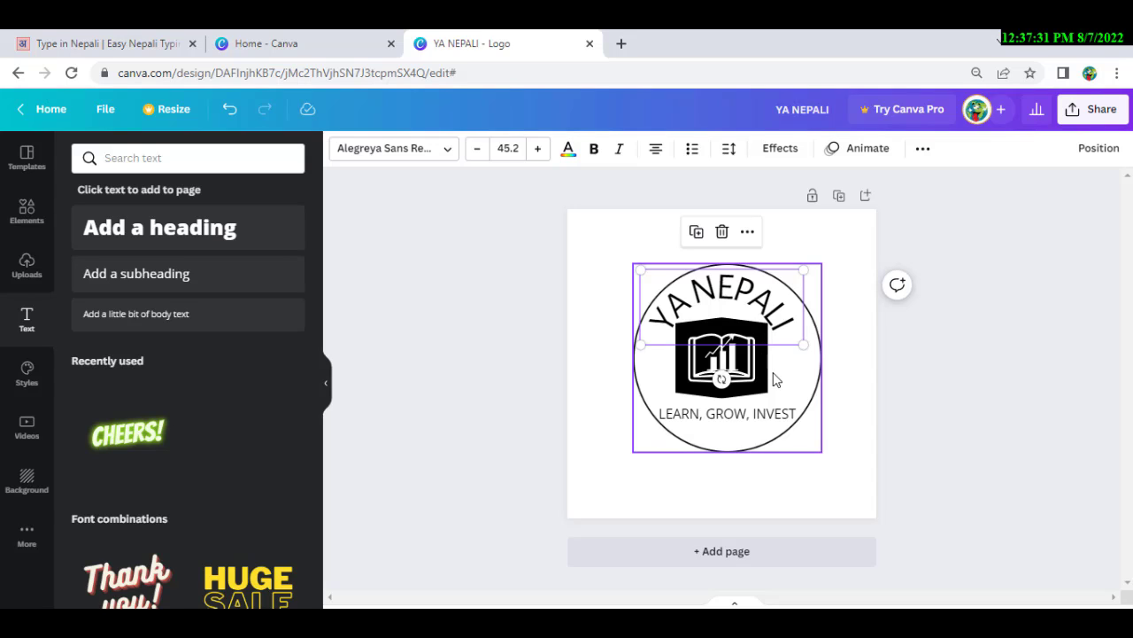
pyautogui.click(824, 477)
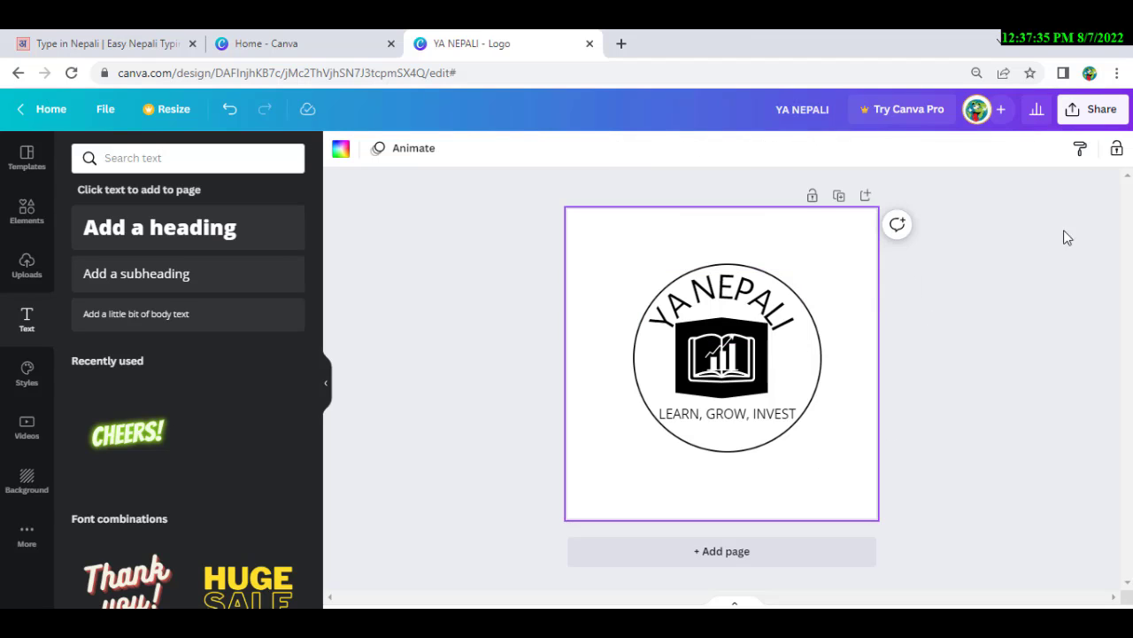
# Step: Download the finished YA NEPALI logo as a PNG file at 500 × 500 px
pyautogui.click(1081, 116)
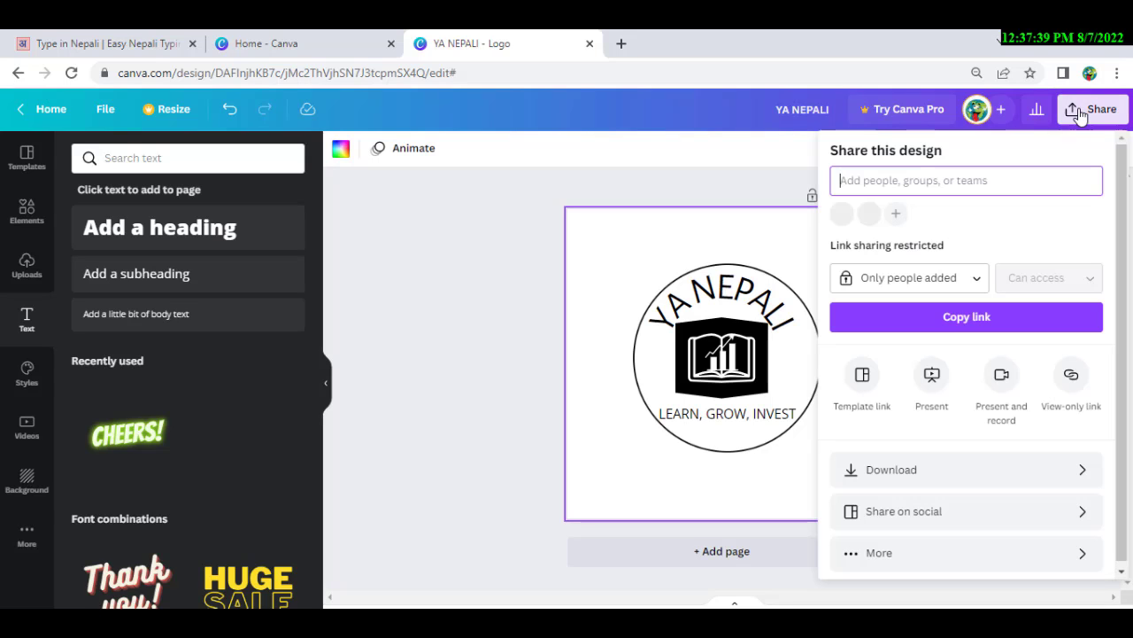
pyautogui.click(1082, 471)
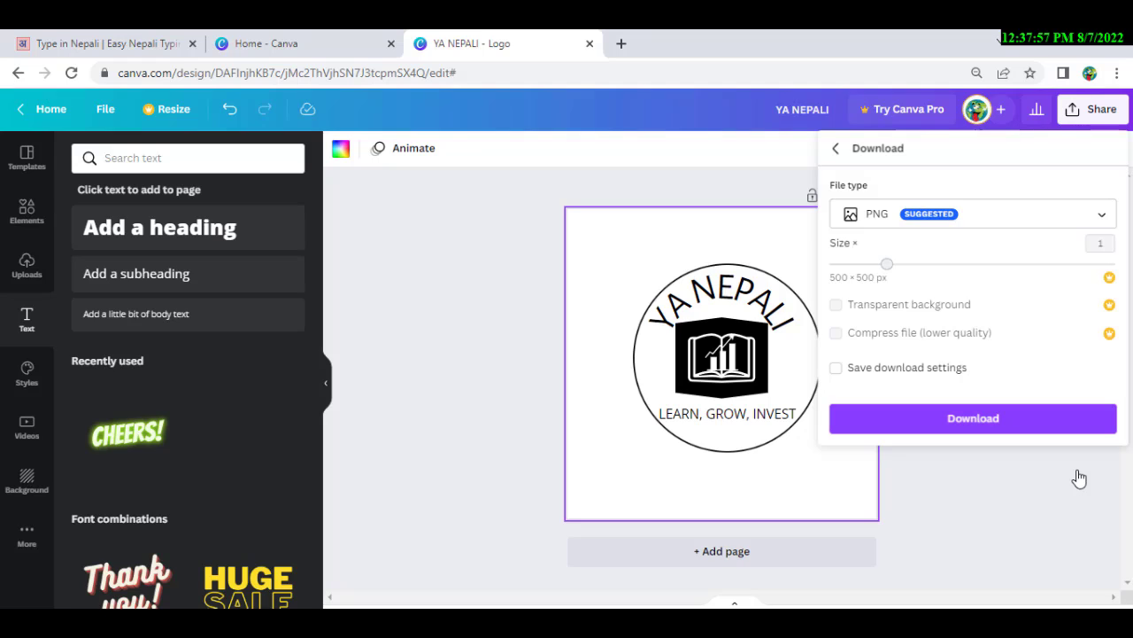
pyautogui.click(1013, 418)
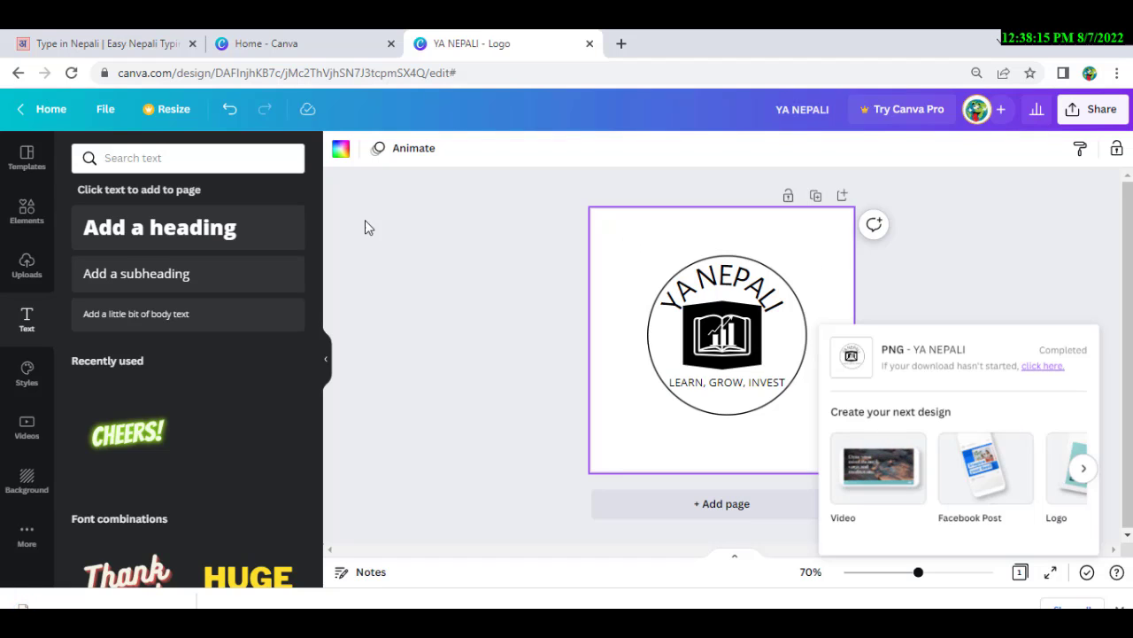
# Step: Show the template designs for the logo
pyautogui.click(22, 156)
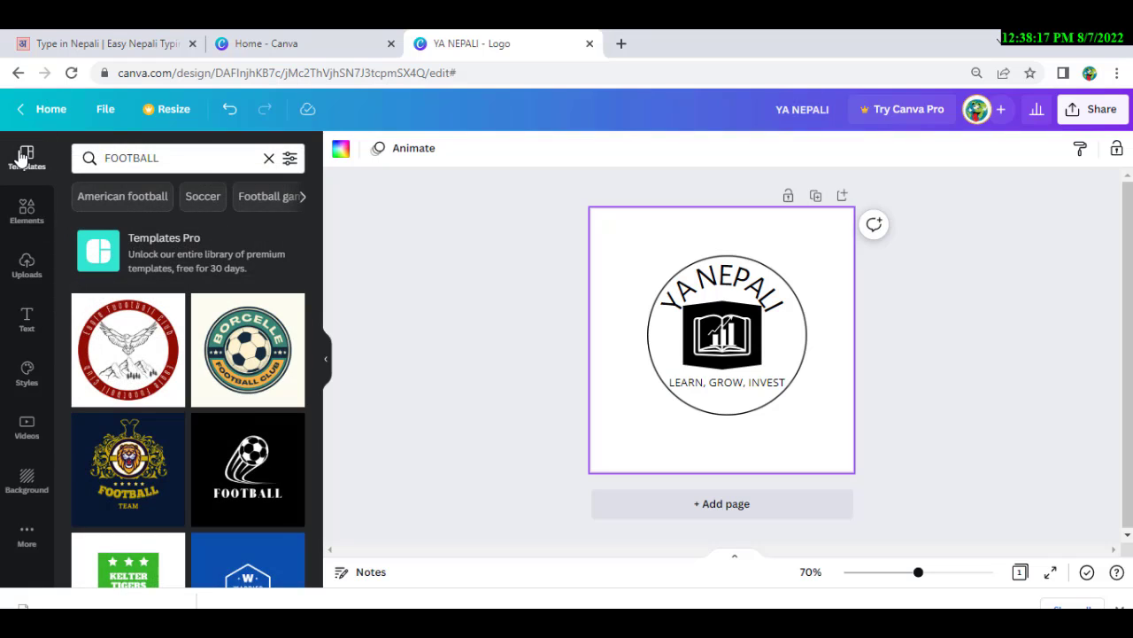